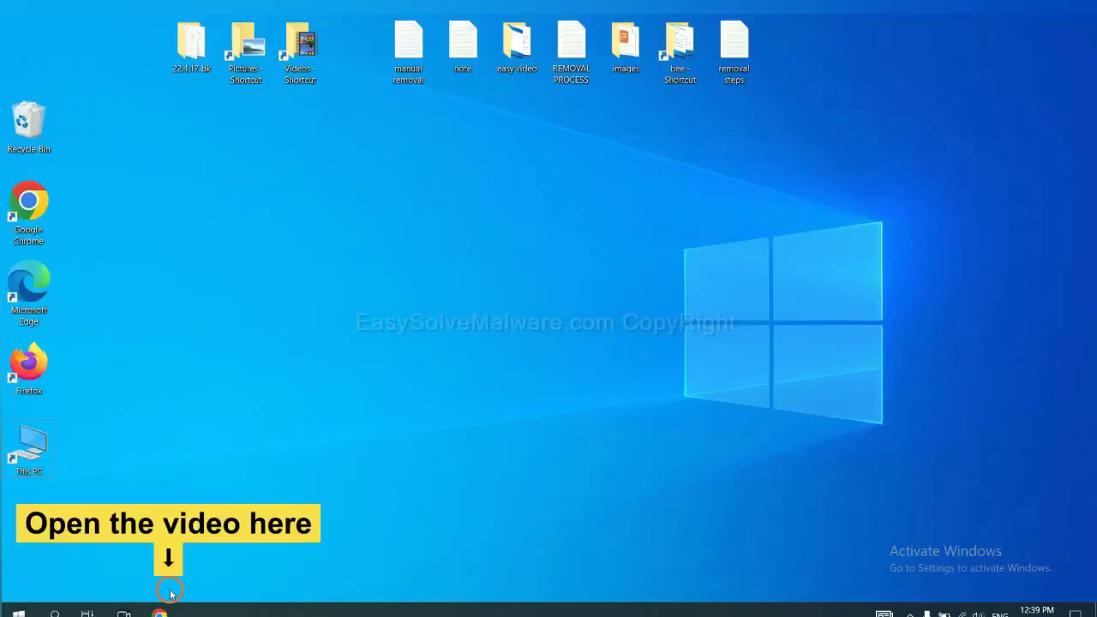
Step: Follow the YouTube video's link to the EasySolveMalware guide and download SpyHunter for Windows
{"action": "left_click", "coordinate": [169, 612]}
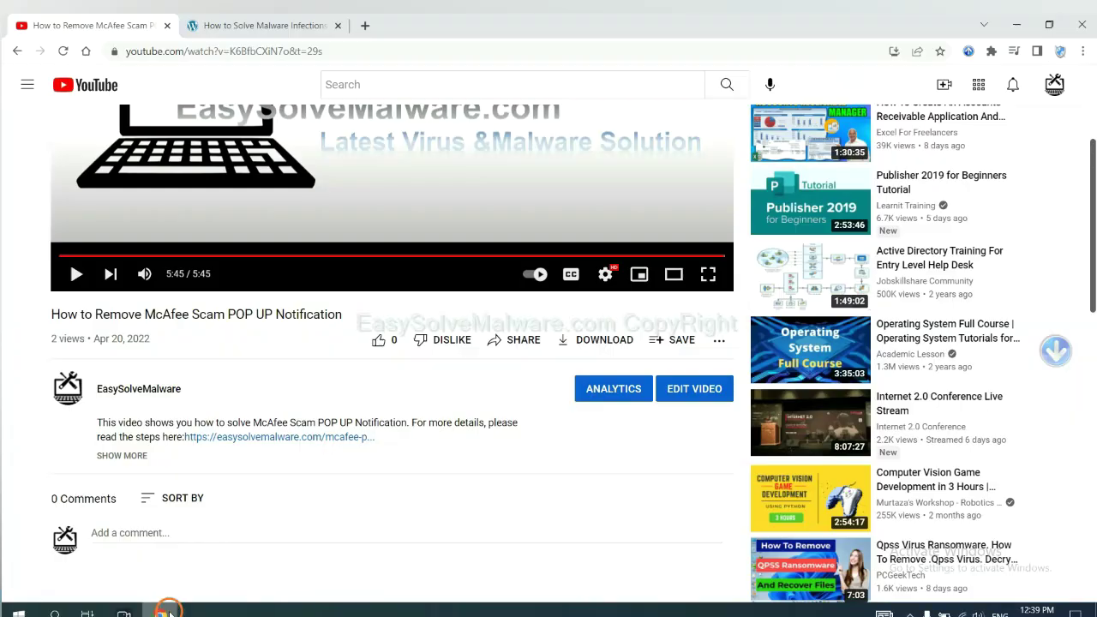
{"action": "left_click", "coordinate": [303, 437]}
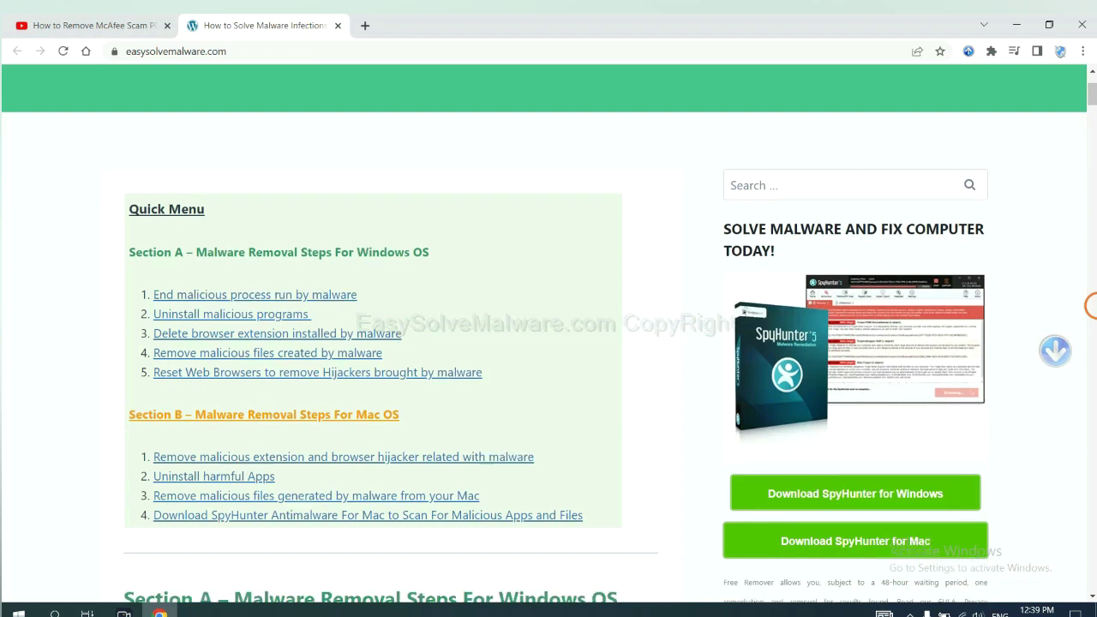
{"action": "scroll", "coordinate": [1086, 304], "scroll_direction": "down", "scroll_amount": 1}
{"action": "scroll", "coordinate": [1086, 304], "scroll_direction": "down", "scroll_amount": 2}
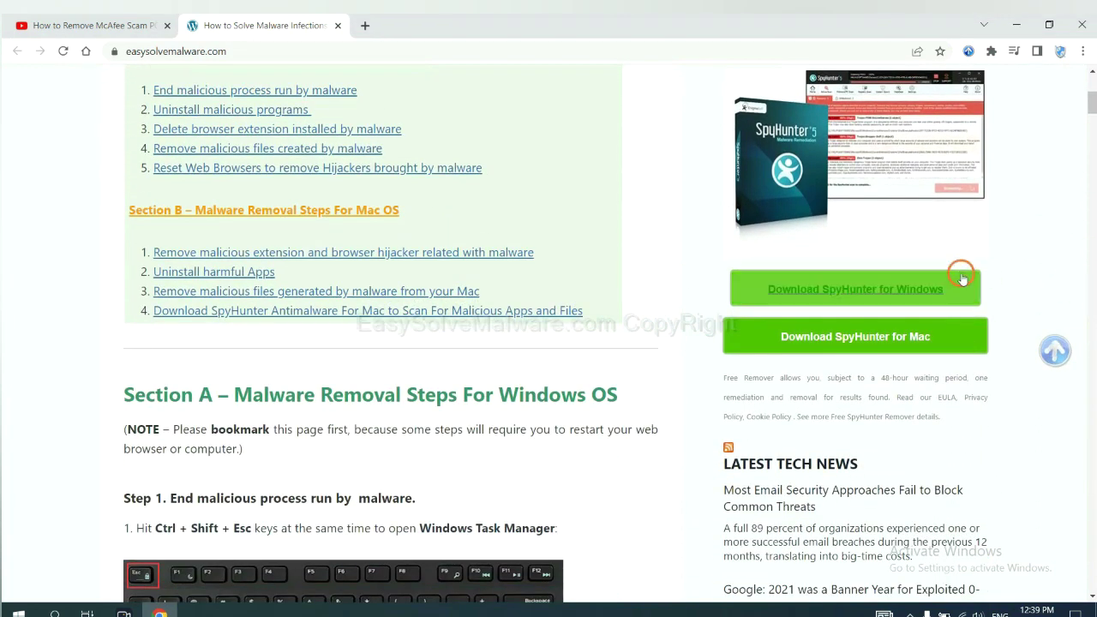
{"action": "left_click", "coordinate": [932, 287]}
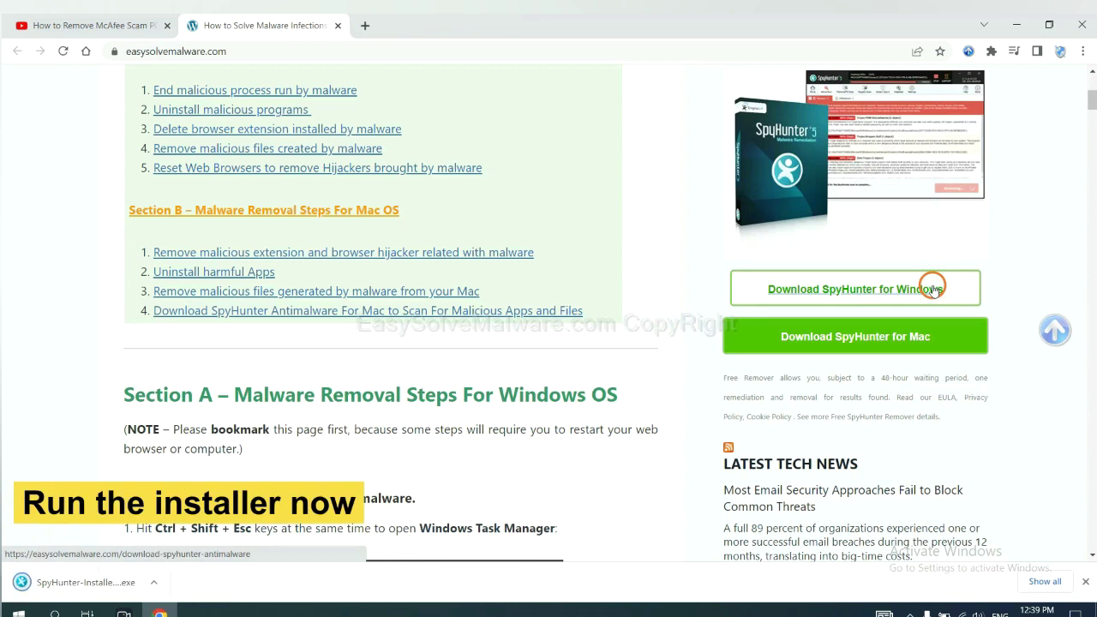
Step: Run the SpyHunter installer in English and accept the licence agreement to begin installing
{"action": "left_click", "coordinate": [71, 583]}
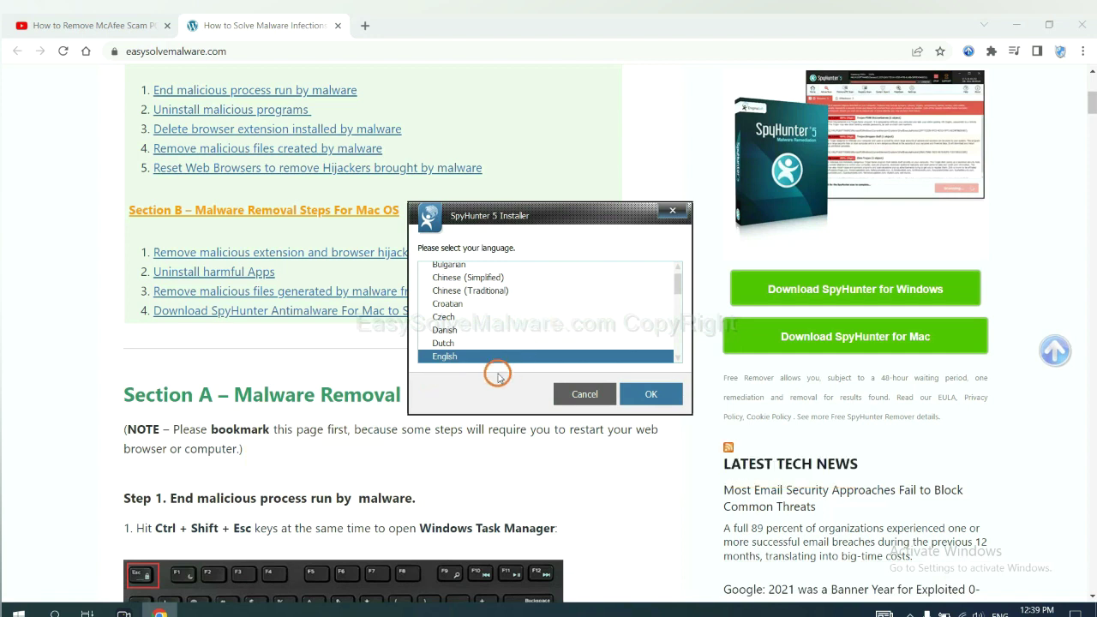
{"action": "left_click", "coordinate": [651, 394]}
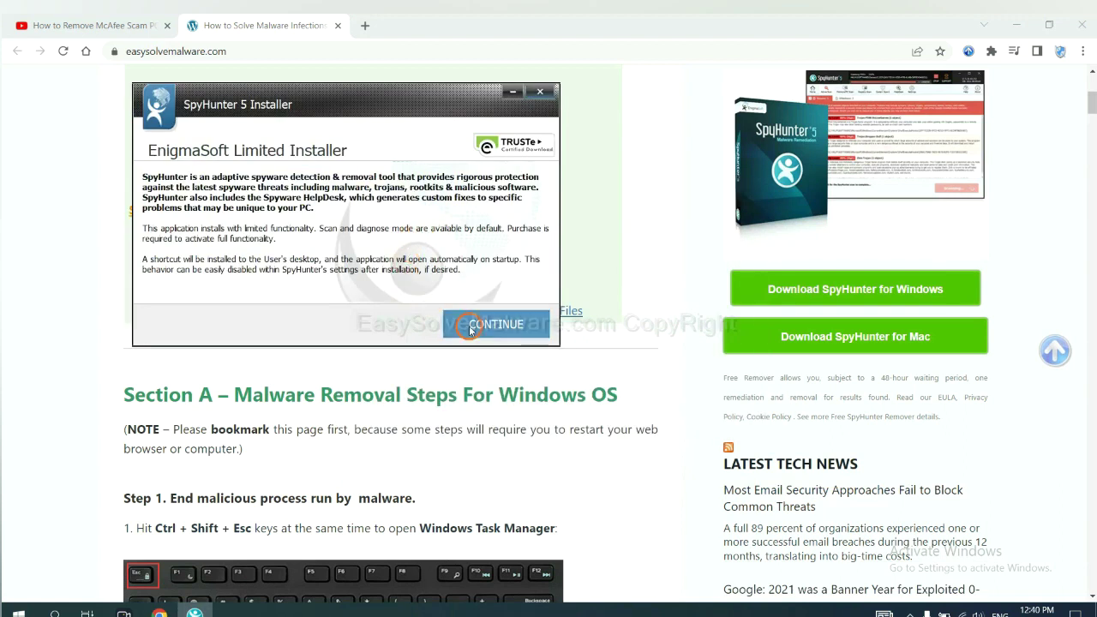
{"action": "left_click", "coordinate": [466, 325]}
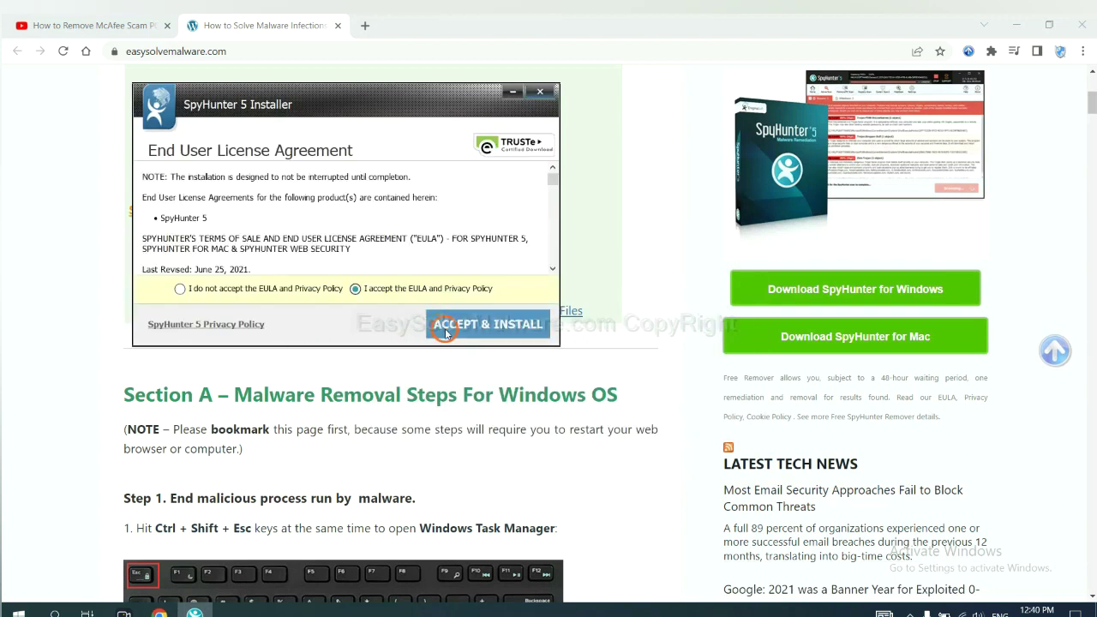
{"action": "left_click", "coordinate": [444, 332]}
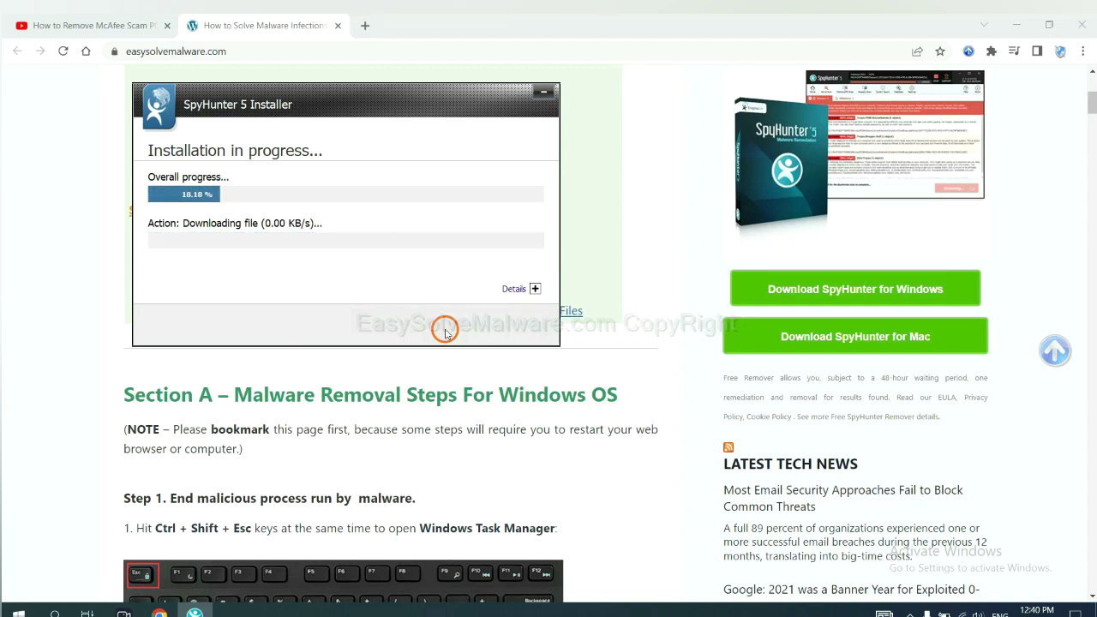
Step: Open SpyHunter, scan the PC, and continue past the remove360.bat unknown object
{"action": "left_click", "coordinate": [540, 399]}
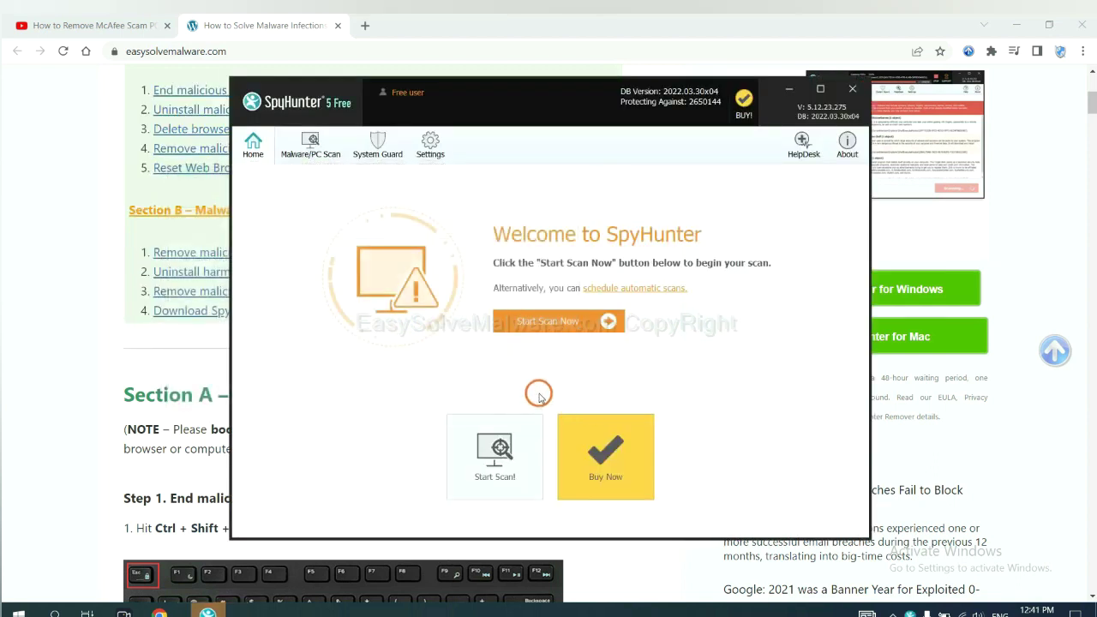
{"action": "left_click", "coordinate": [542, 329]}
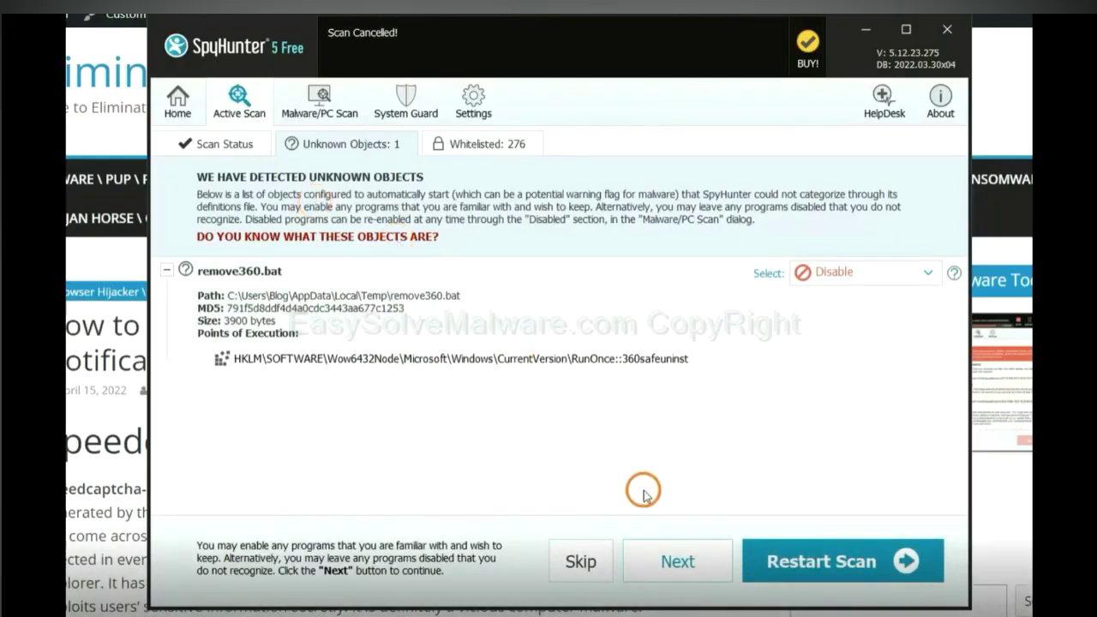
{"action": "left_click", "coordinate": [676, 563]}
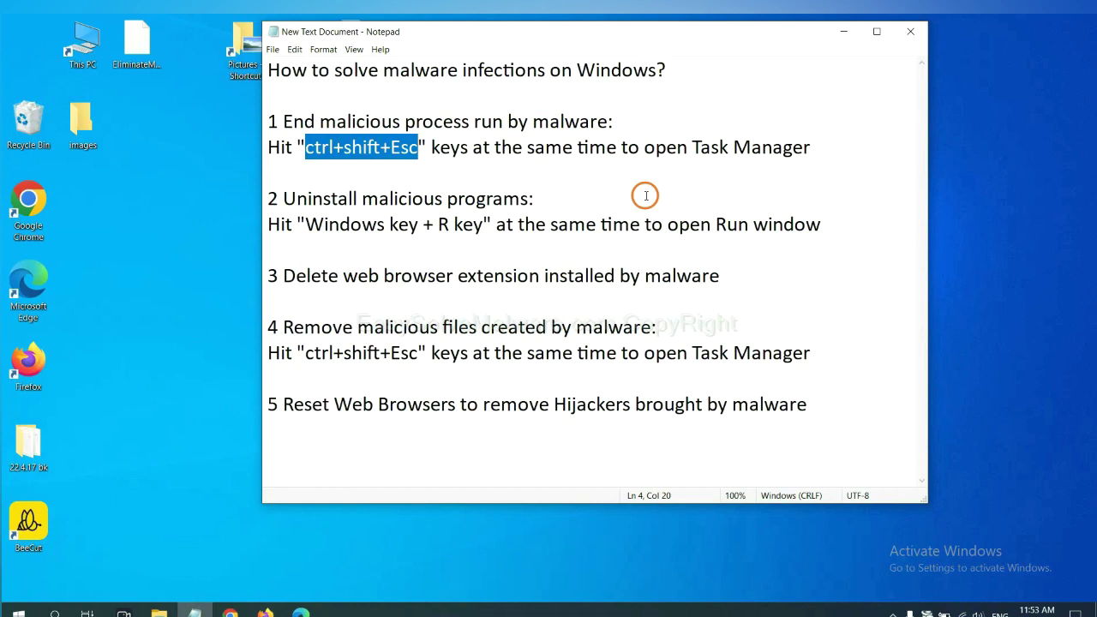
{"action": "left_click", "coordinate": [400, 151]}
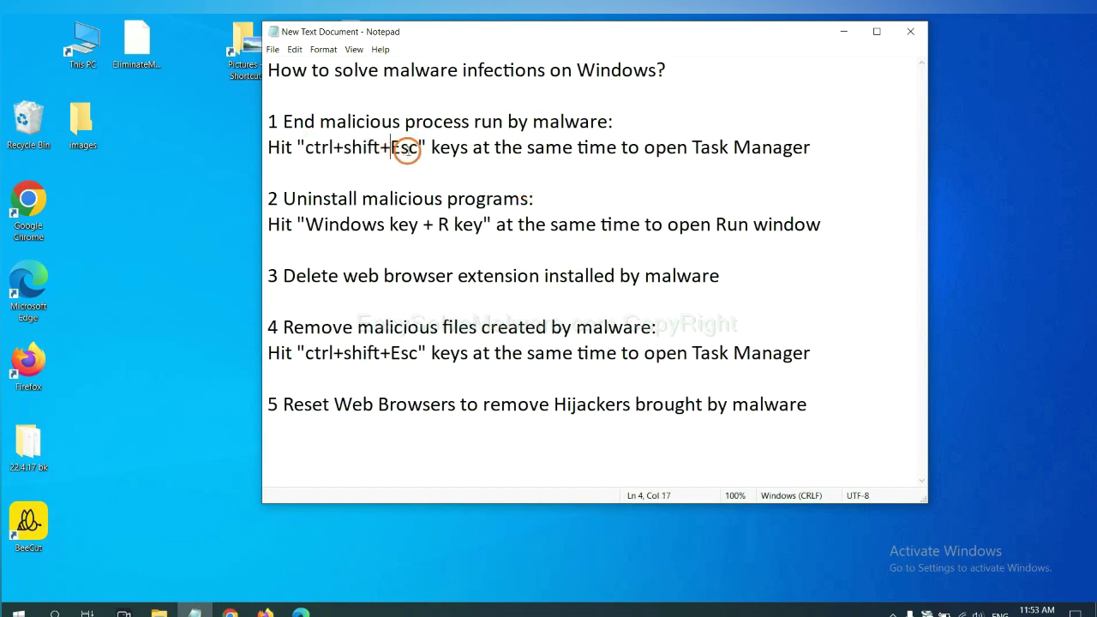
{"action": "left_click_drag", "start_coordinate": [418, 151], "coordinate": [307, 151]}
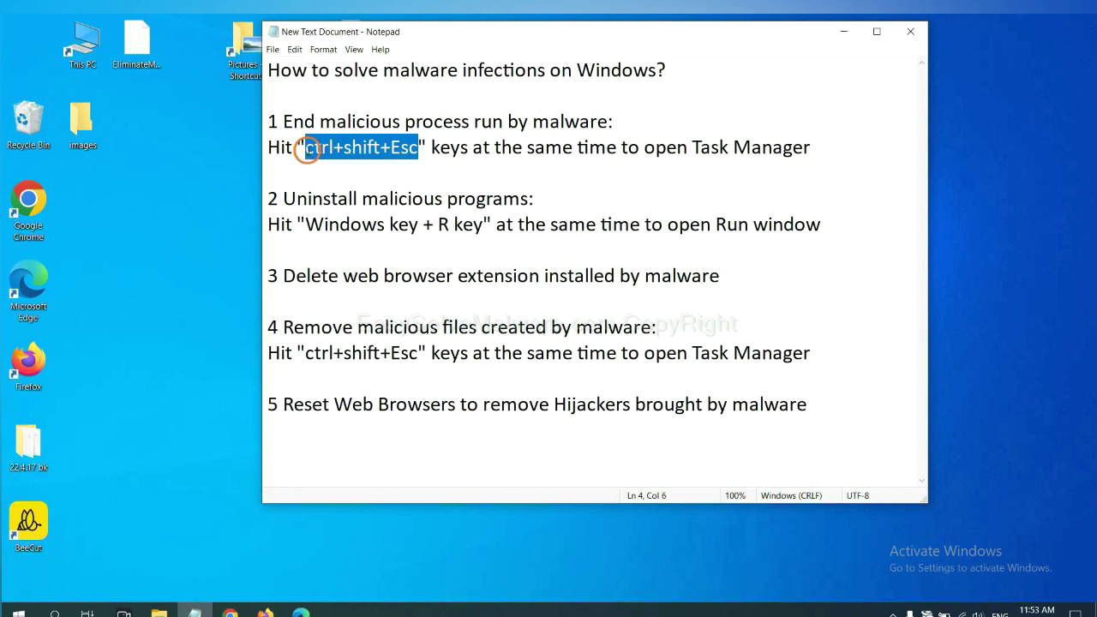
{"action": "key", "text": "ctrl+shift+Escape"}
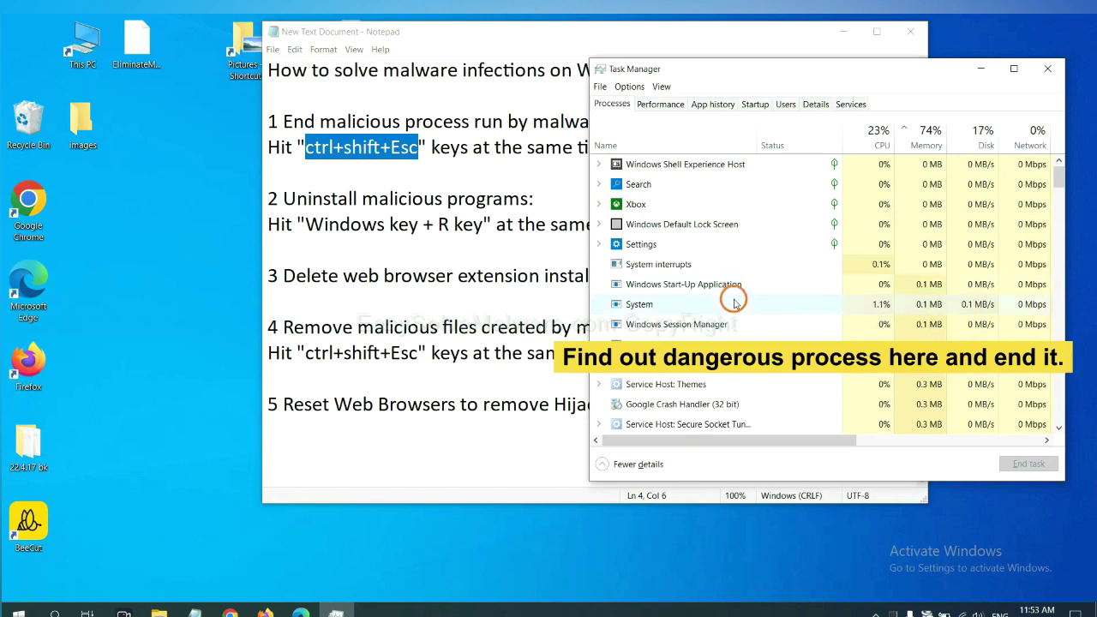
{"action": "left_click", "coordinate": [734, 304]}
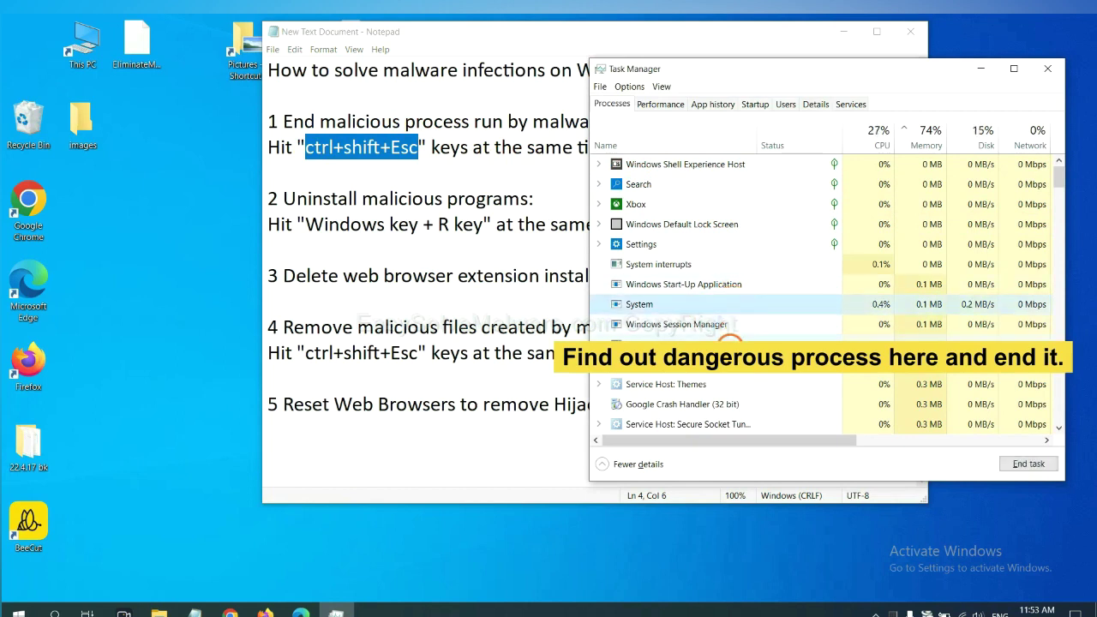
{"action": "left_click", "coordinate": [729, 342]}
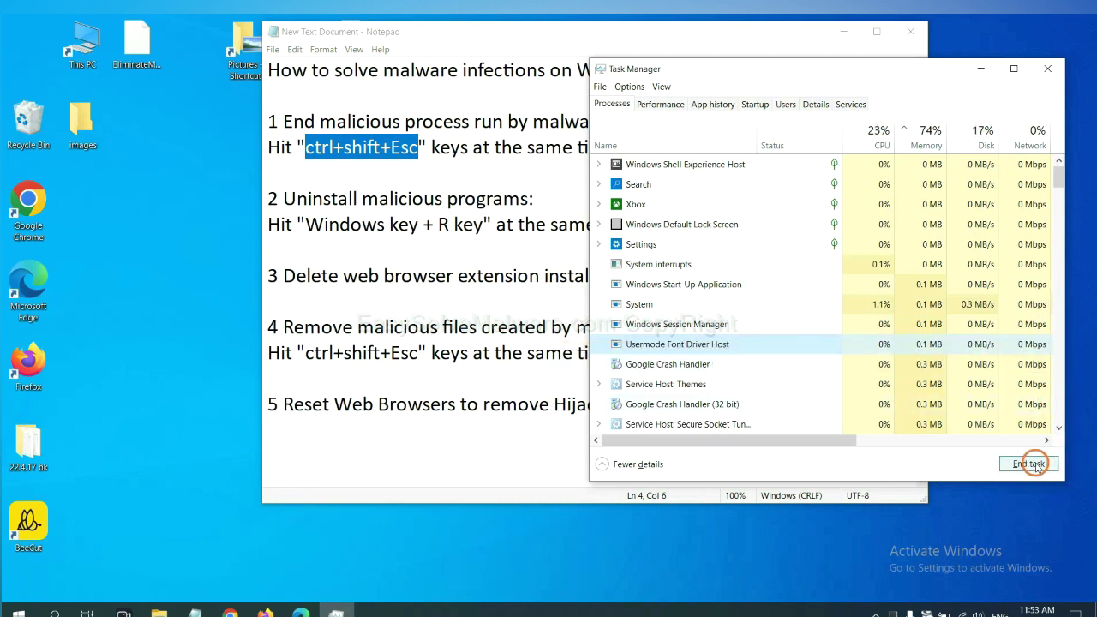
{"action": "left_click", "coordinate": [1043, 70]}
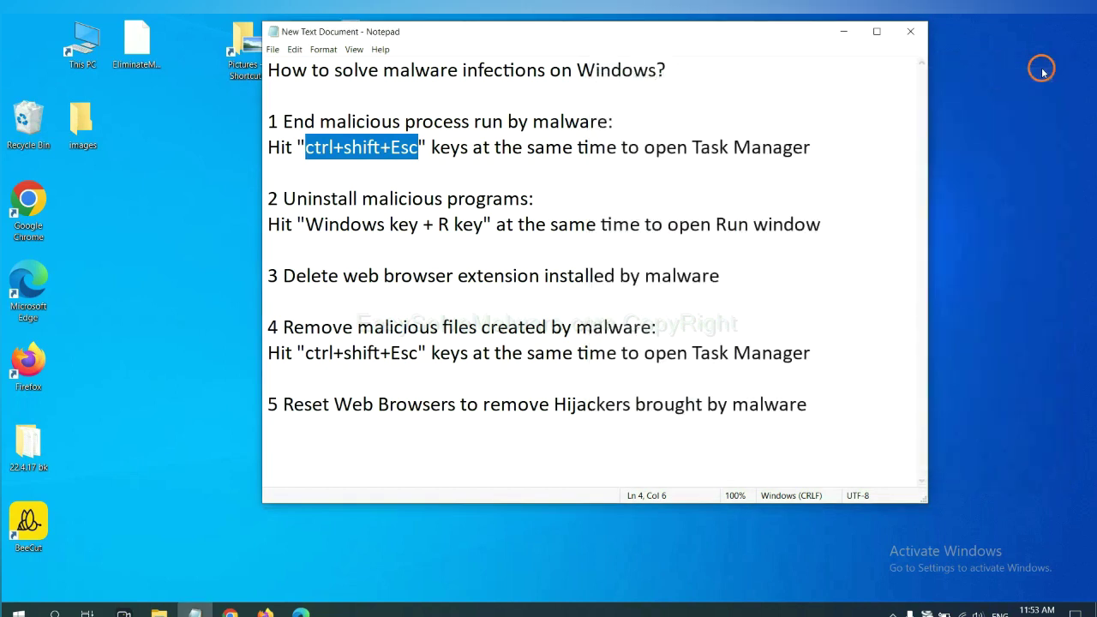
{"action": "left_click", "coordinate": [683, 248]}
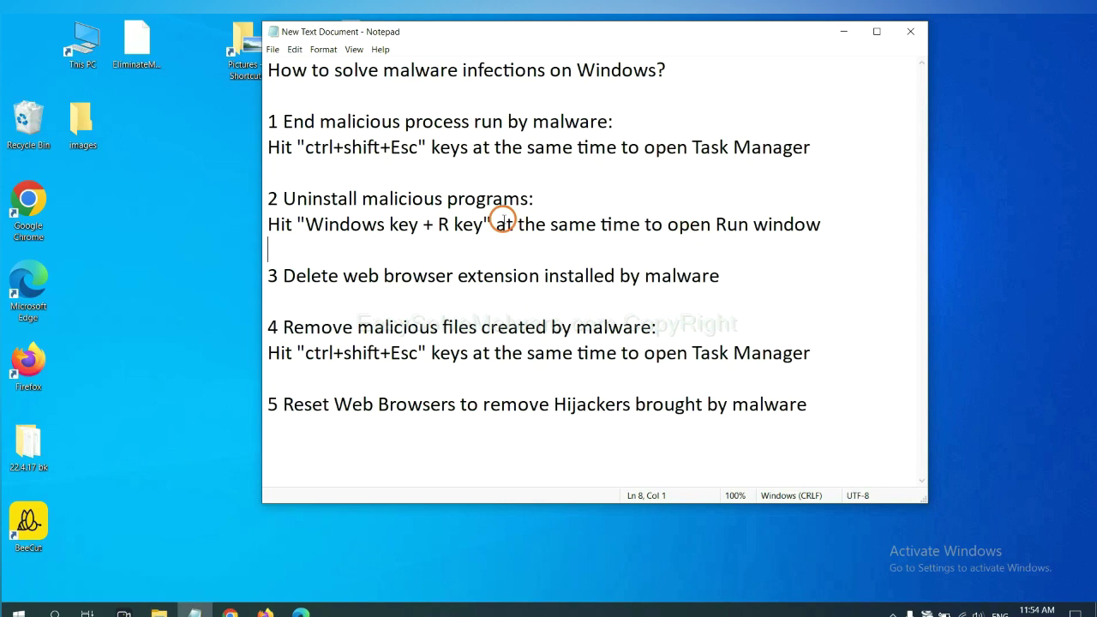
Step: Following the notes' Win+R step, run 'control panel' from the Run window
{"action": "left_click_drag", "start_coordinate": [301, 226], "coordinate": [479, 233]}
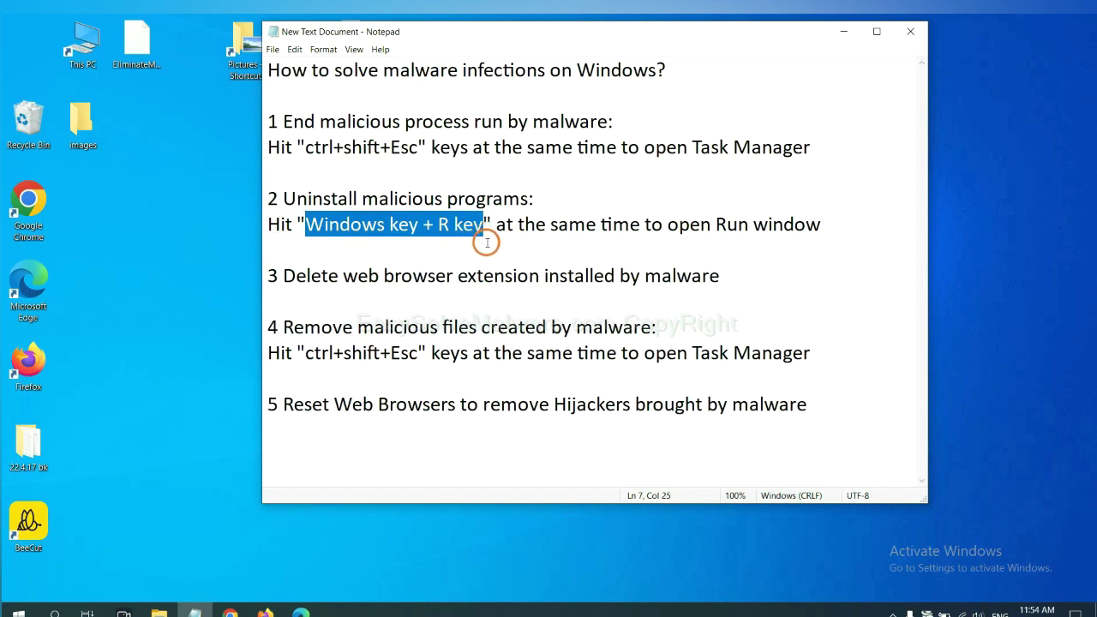
{"action": "key", "text": "super+r"}
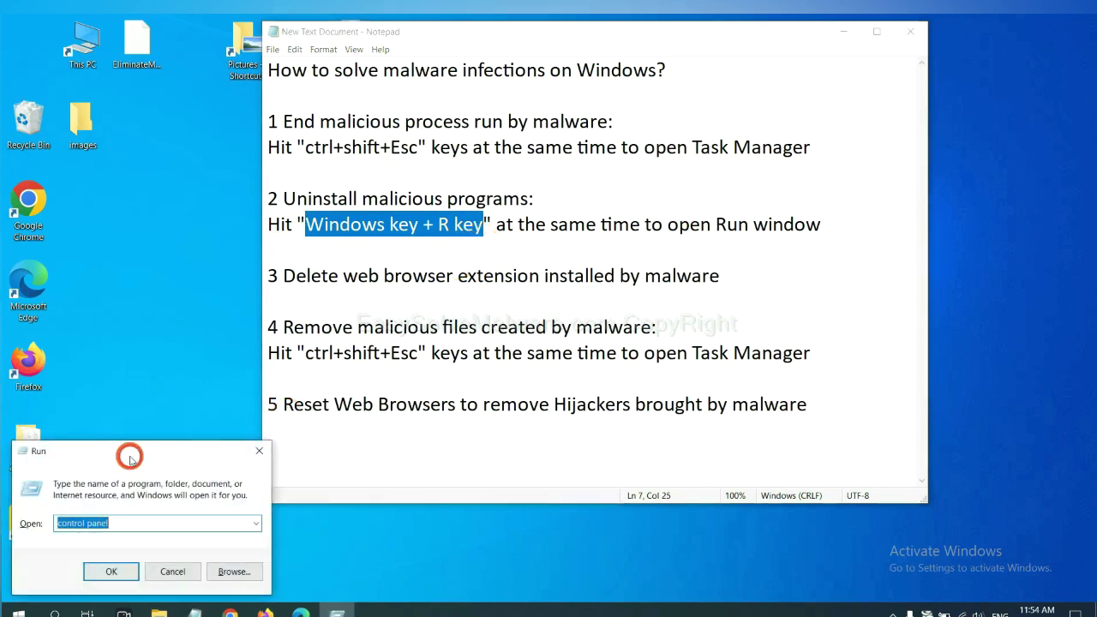
{"action": "left_click_drag", "start_coordinate": [130, 460], "coordinate": [839, 206]}
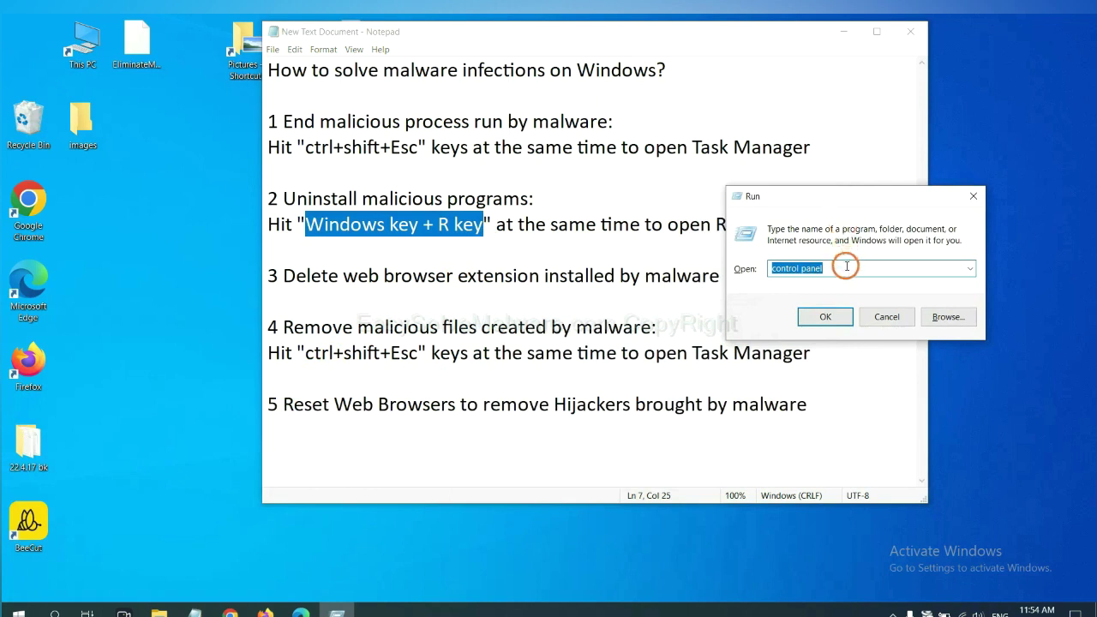
{"action": "left_click", "coordinate": [847, 268]}
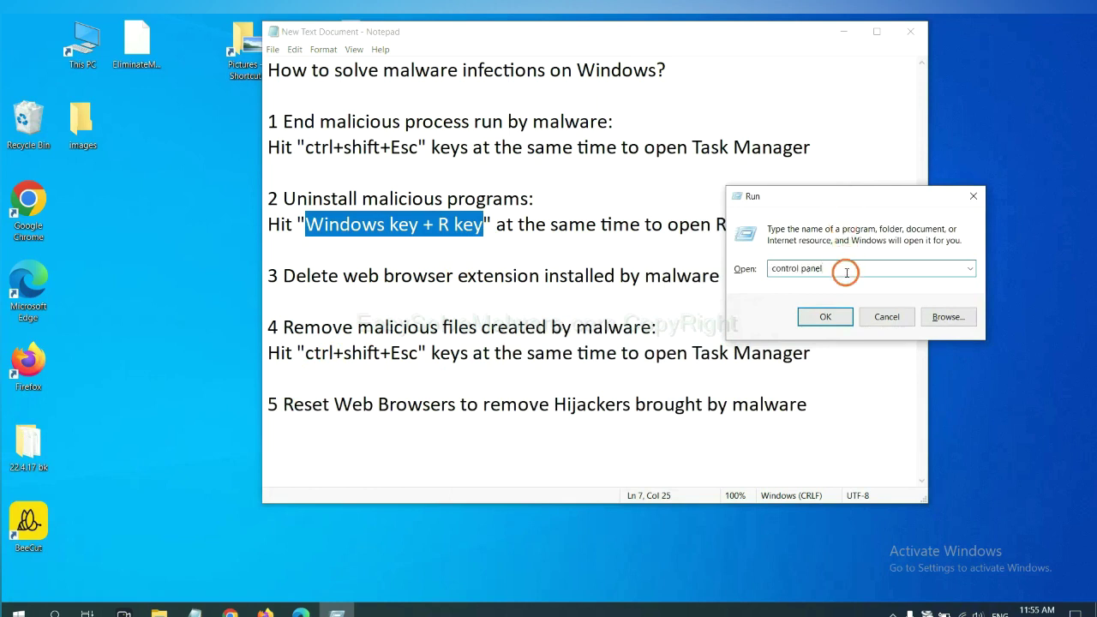
{"action": "key", "text": "ctrl+a"}
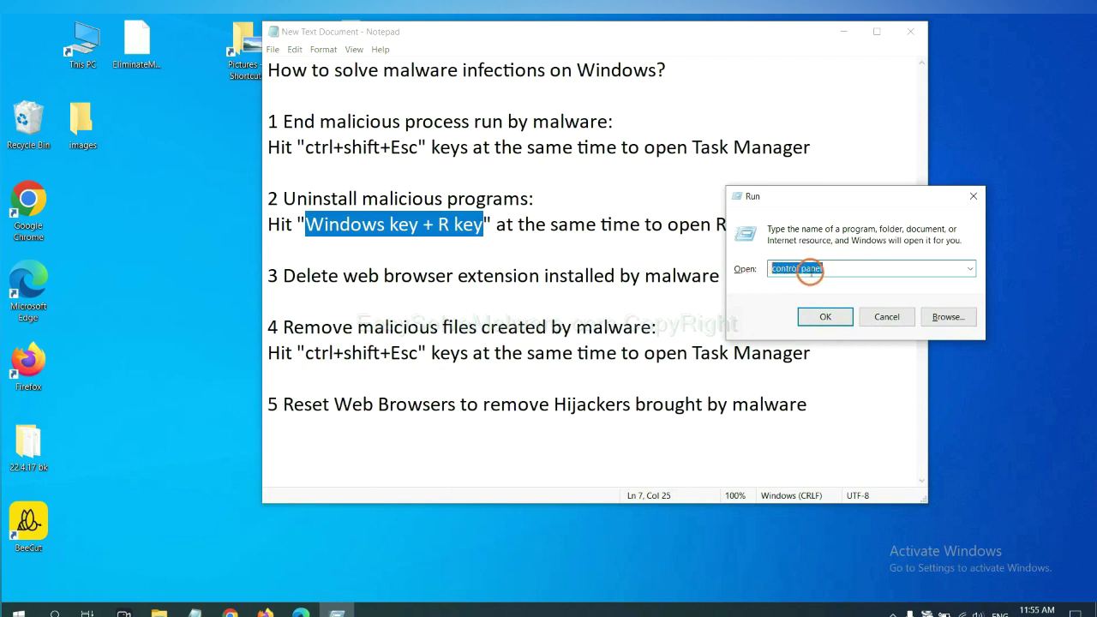
{"action": "left_click", "coordinate": [824, 323]}
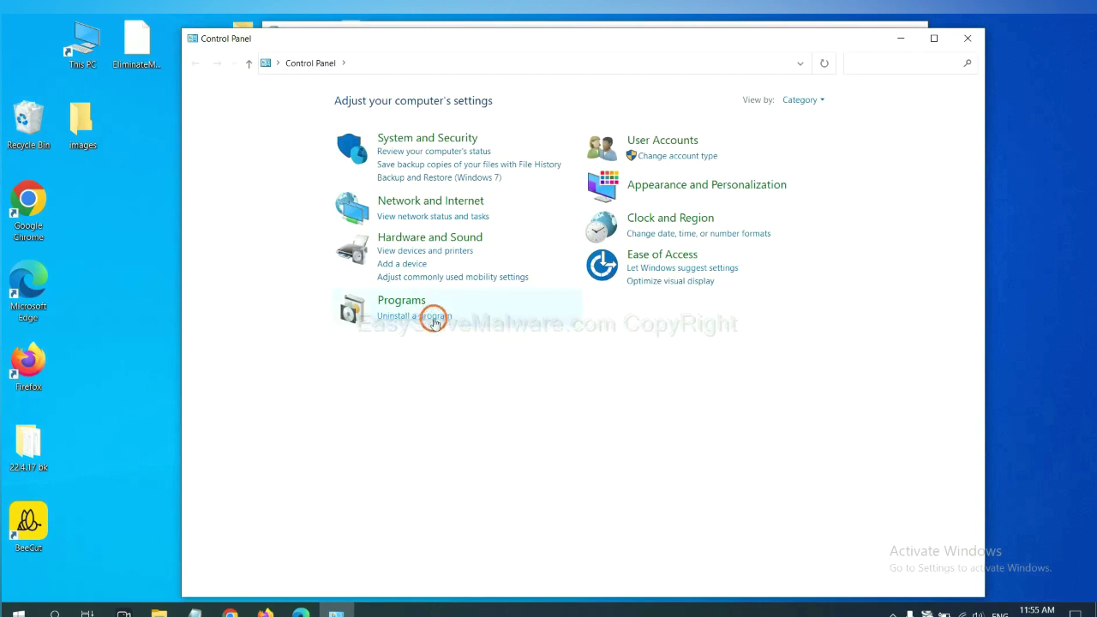
Step: Find Xiph.Org Open Codecs in the installed programs list, then close Programs and Features
{"action": "left_click", "coordinate": [434, 317]}
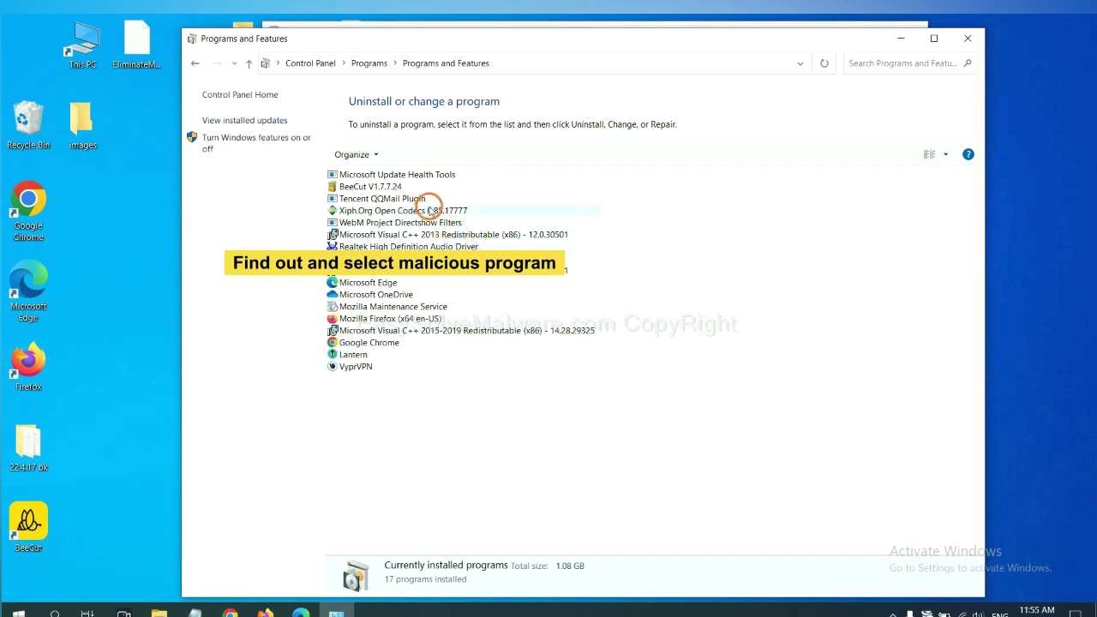
{"action": "left_click", "coordinate": [432, 209]}
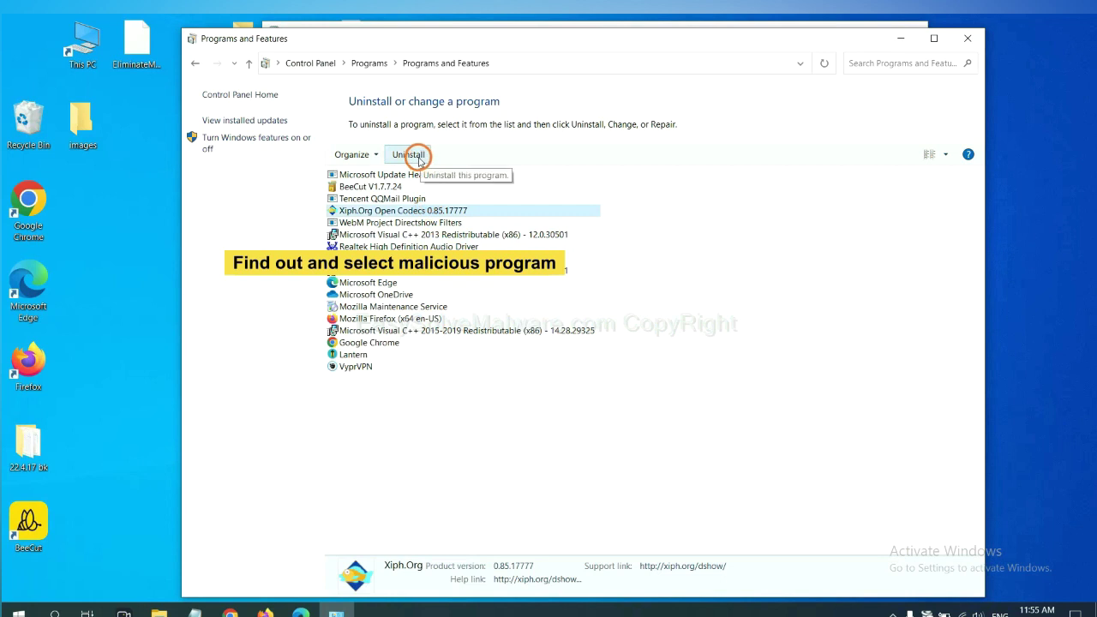
{"action": "left_click", "coordinate": [971, 40]}
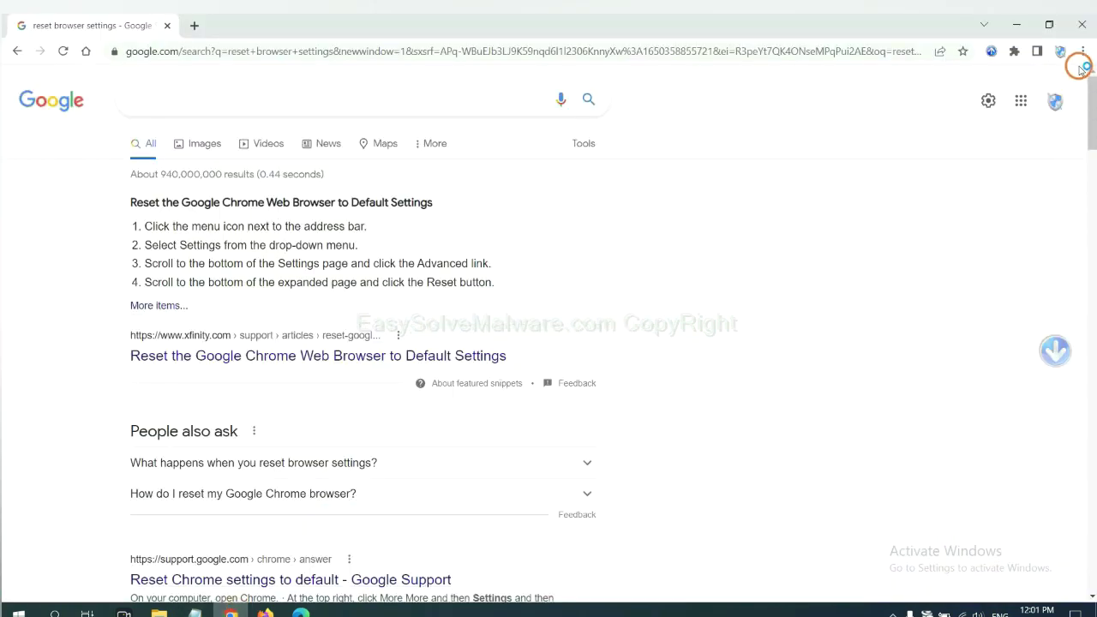
Step: Open Chrome's Extensions page via More tools, showing the Scroll To Top extension
{"action": "left_click", "coordinate": [1082, 51]}
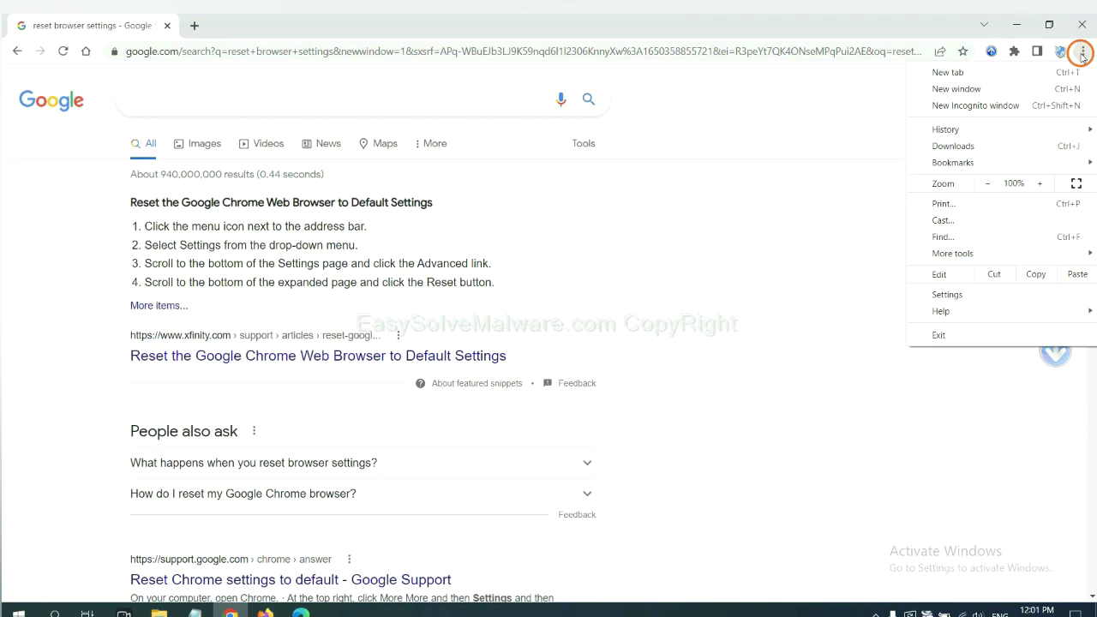
{"action": "left_click", "coordinate": [985, 253]}
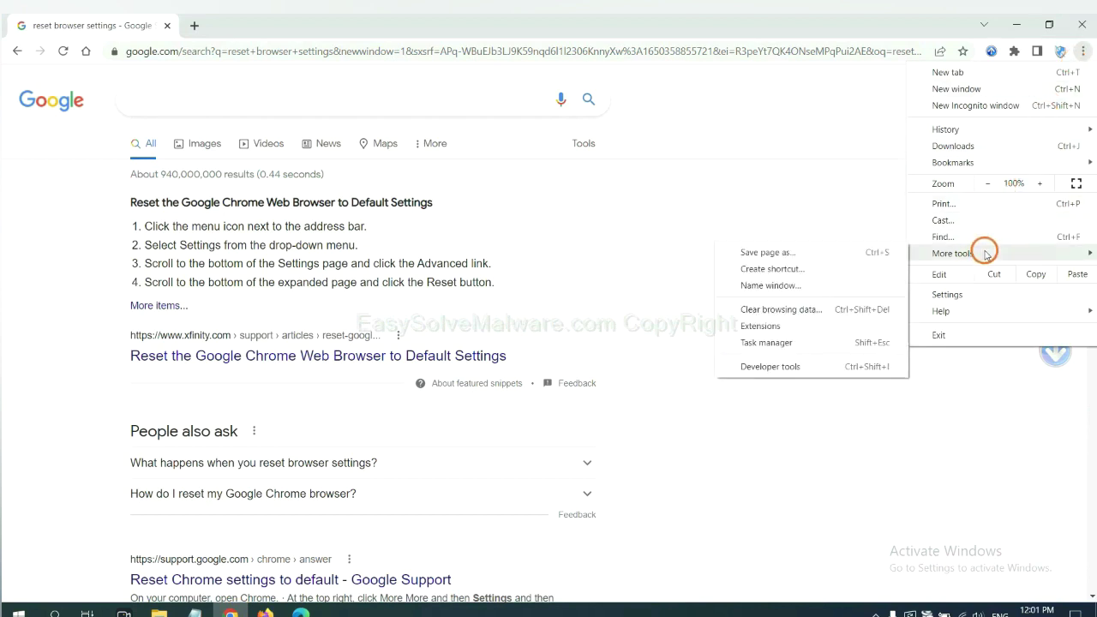
{"action": "left_click", "coordinate": [809, 324]}
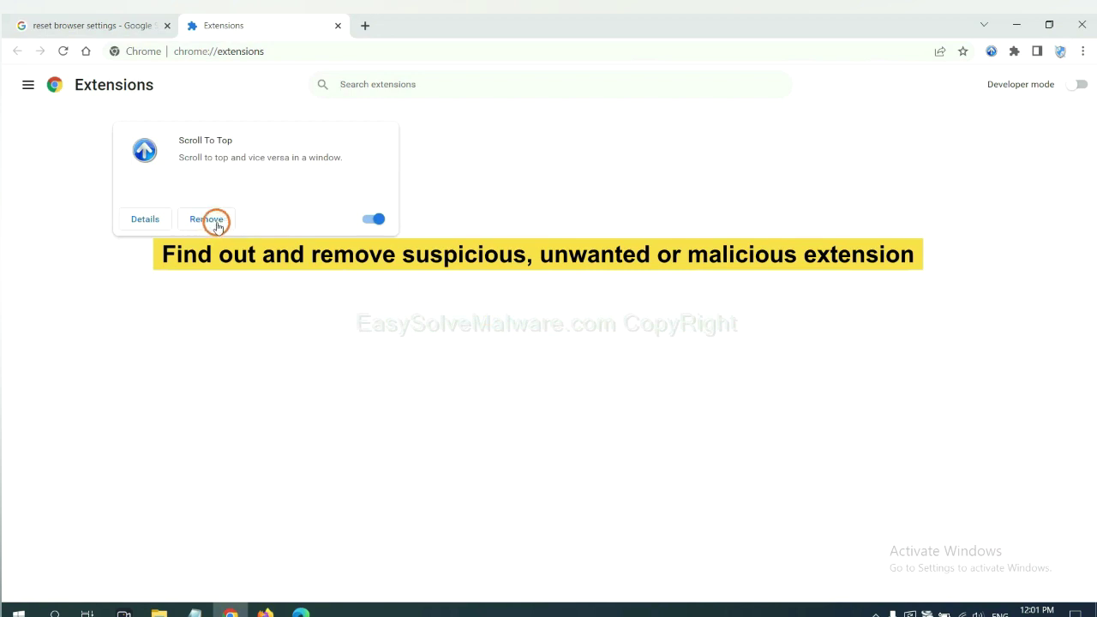
Step: In Firefox's Add-ons and themes, bring up the options for GIPHY for Firefox
{"action": "left_click", "coordinate": [263, 612]}
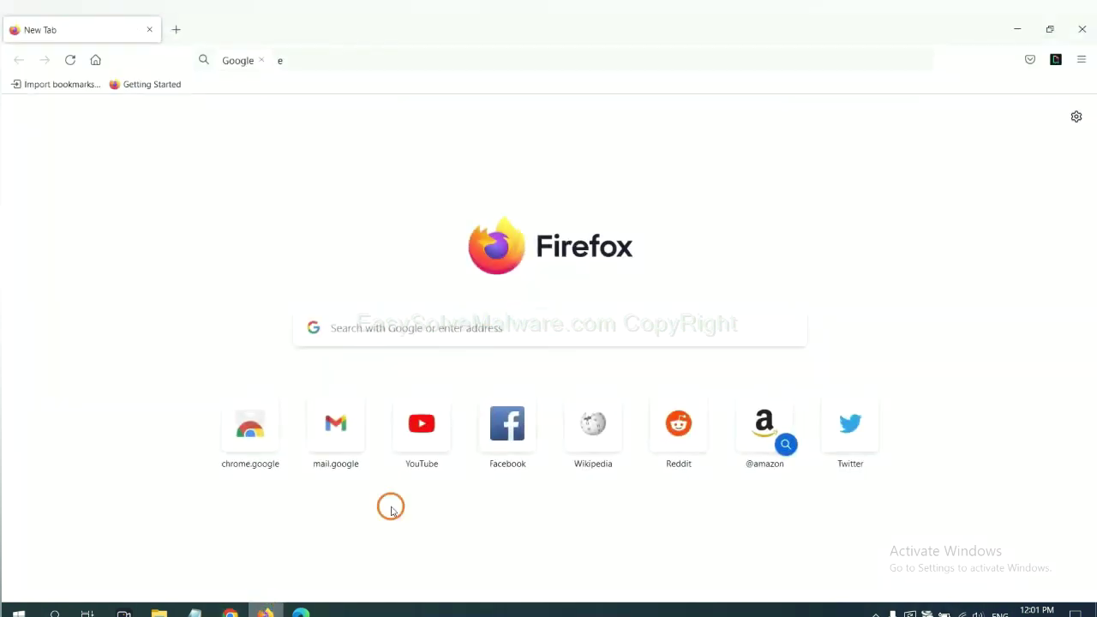
{"action": "left_click", "coordinate": [1083, 60]}
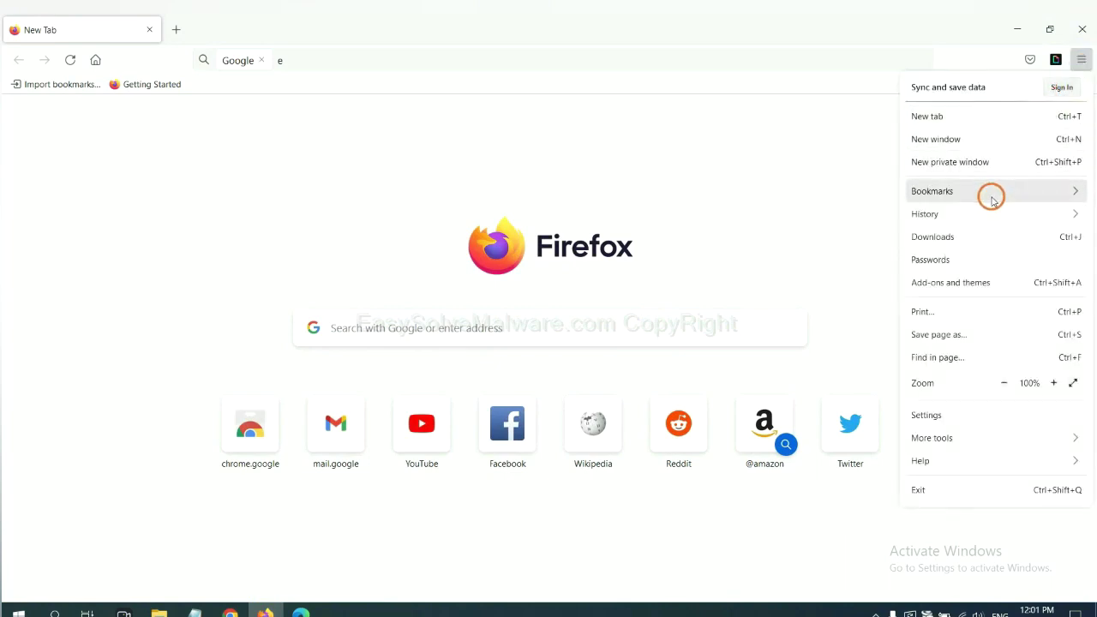
{"action": "left_click", "coordinate": [959, 291]}
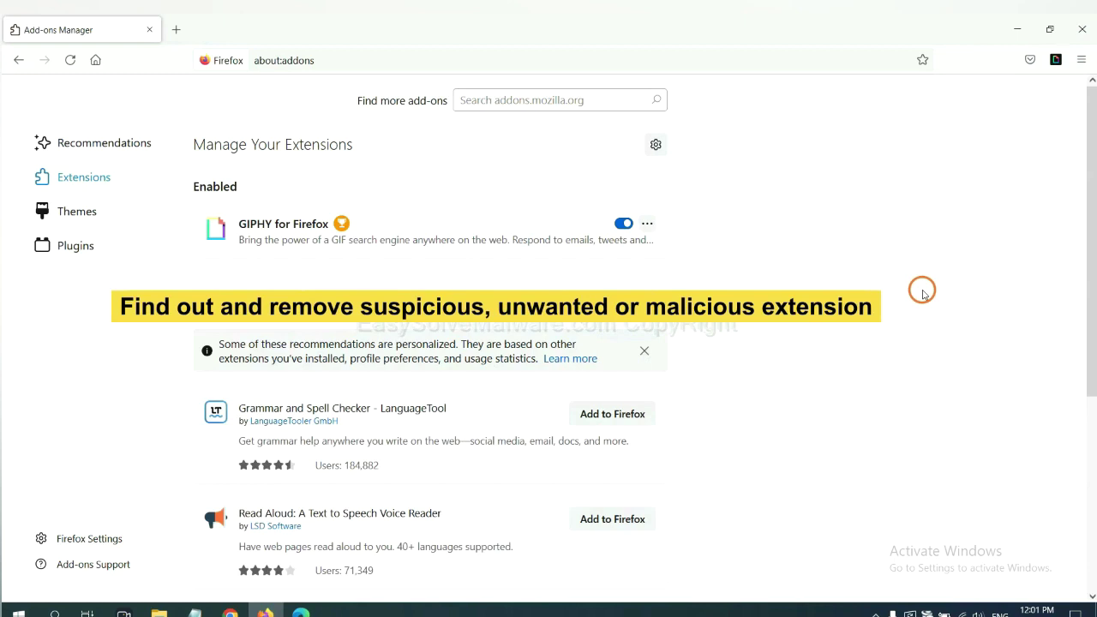
{"action": "left_click", "coordinate": [646, 224]}
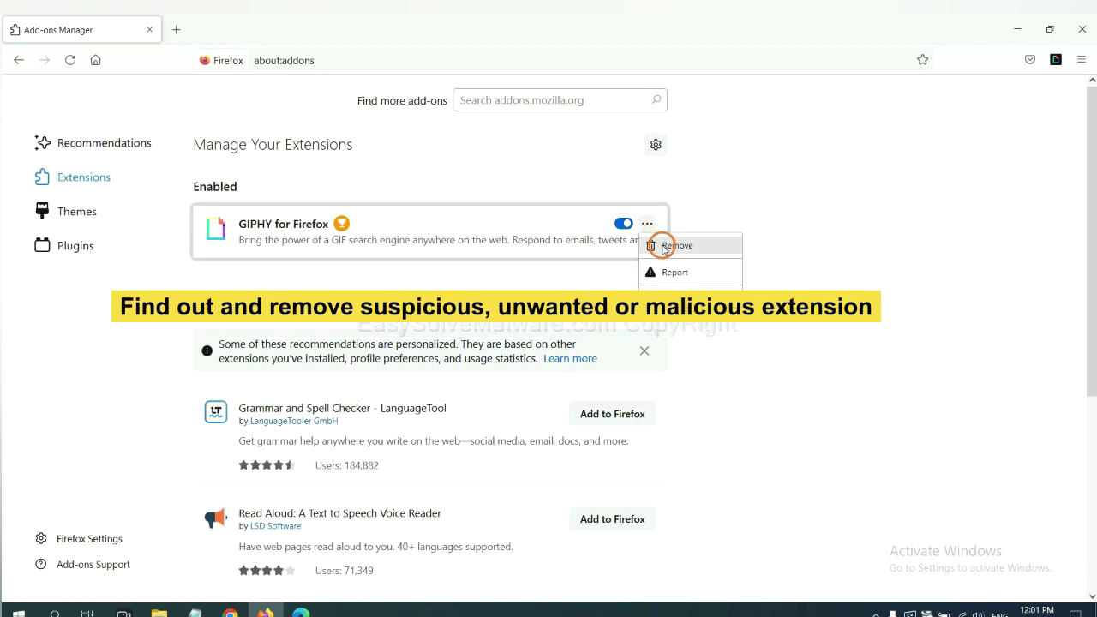
{"action": "left_click", "coordinate": [299, 612]}
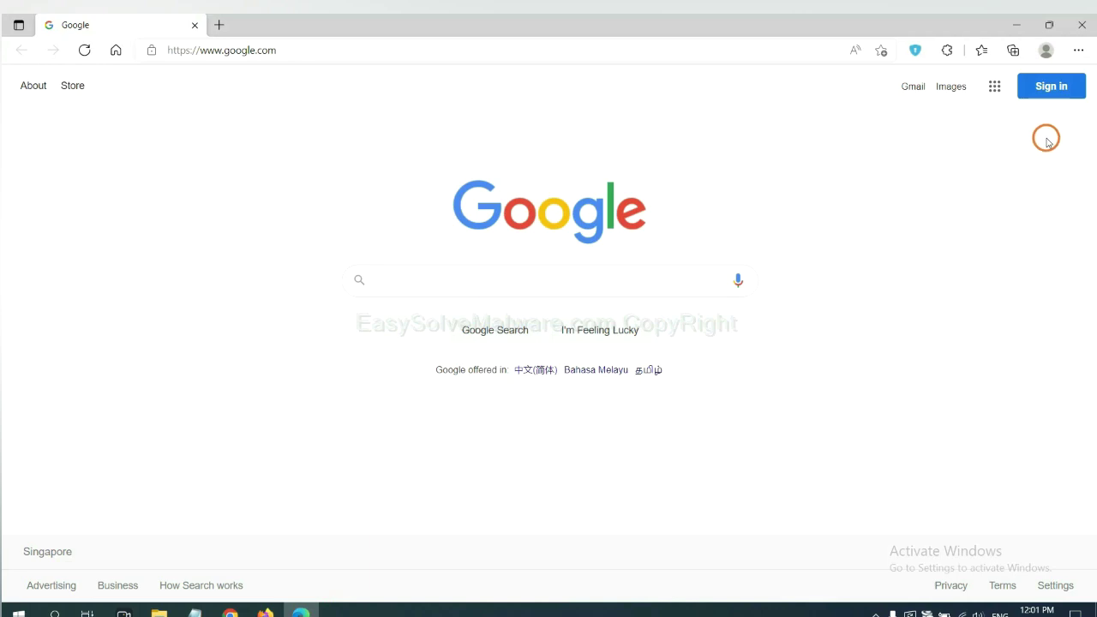
Step: Remove ArcVpn Free Fast VPN Proxy from Edge's extension management page and confirm
{"action": "left_click", "coordinate": [1077, 51]}
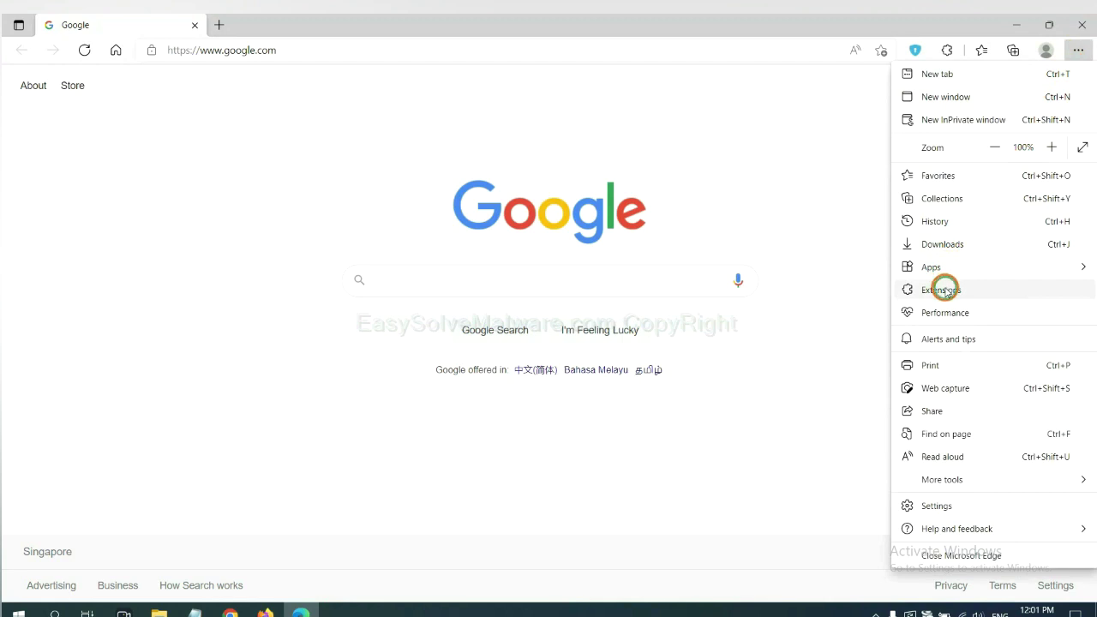
{"action": "right_click", "coordinate": [945, 291]}
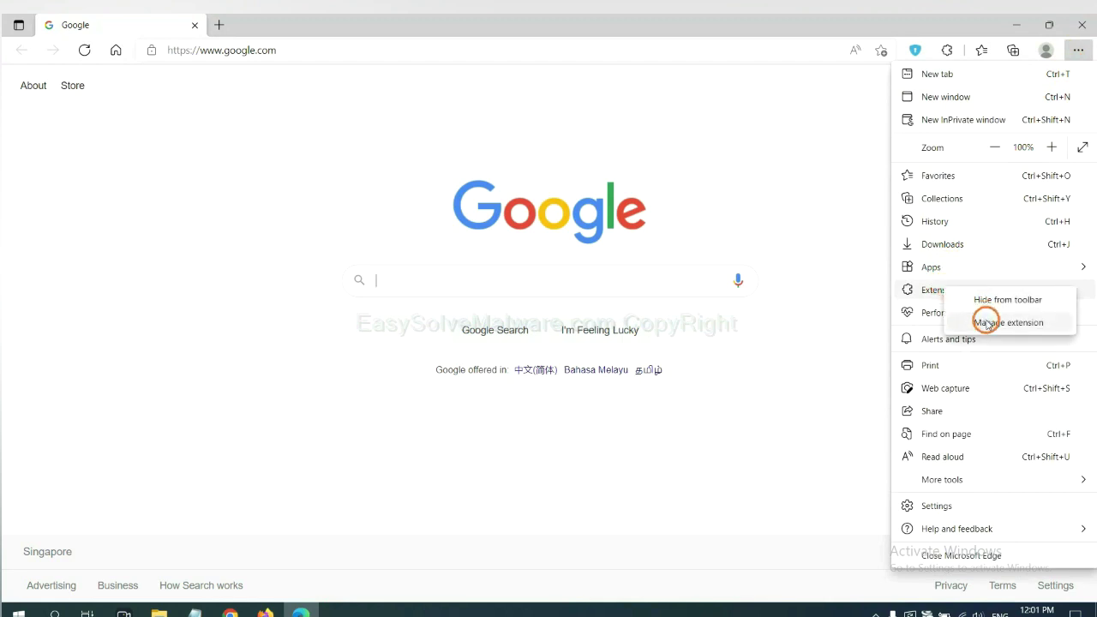
{"action": "left_click", "coordinate": [985, 322]}
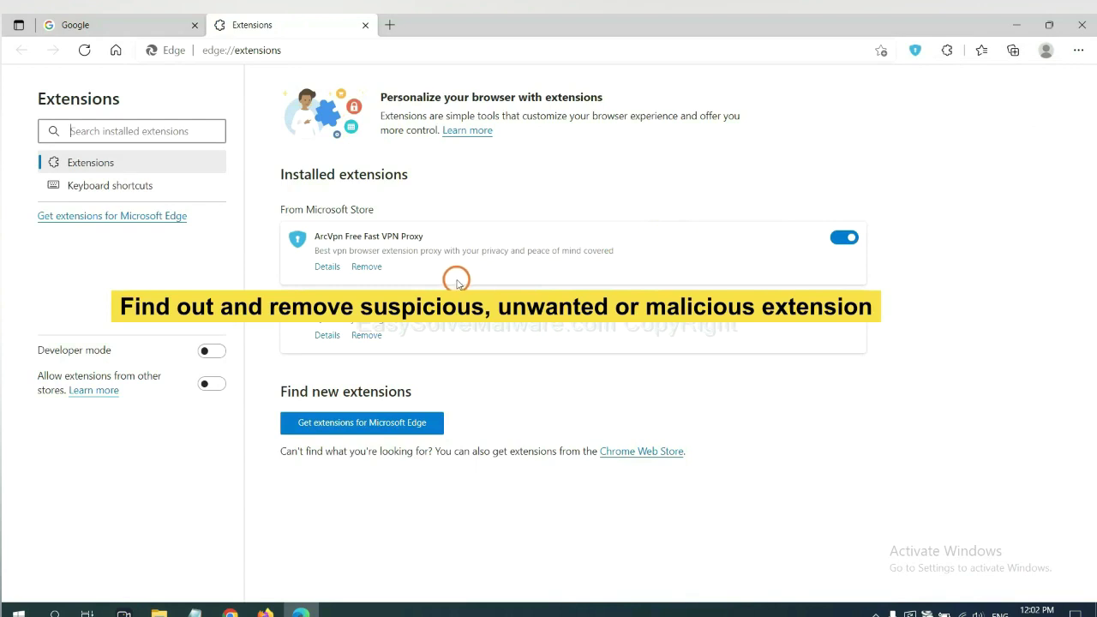
{"action": "left_click", "coordinate": [377, 269]}
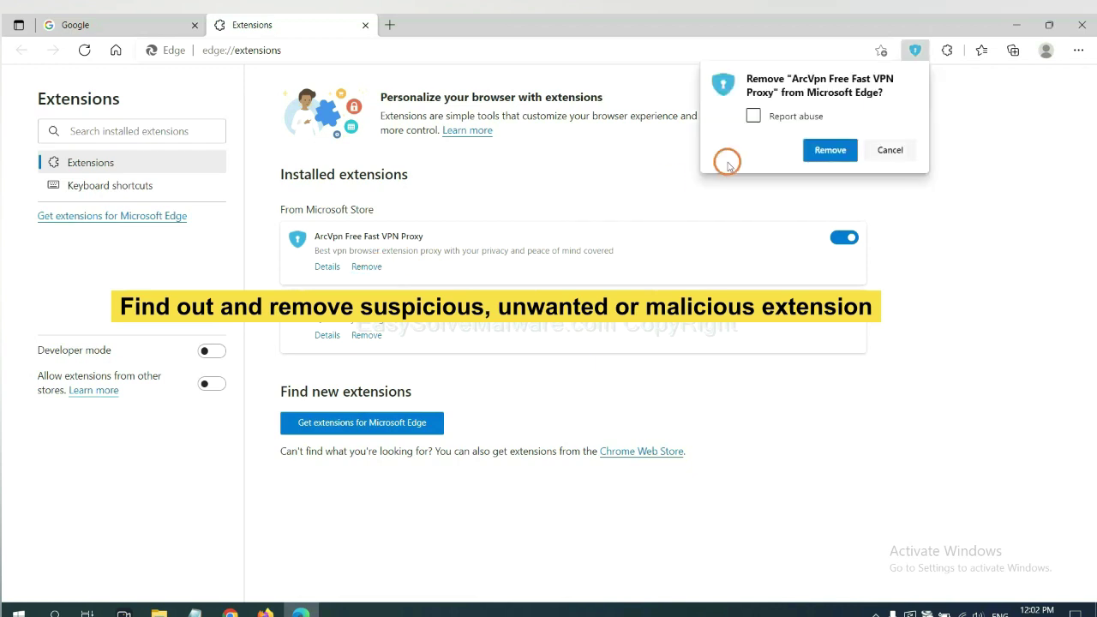
{"action": "left_click", "coordinate": [820, 151]}
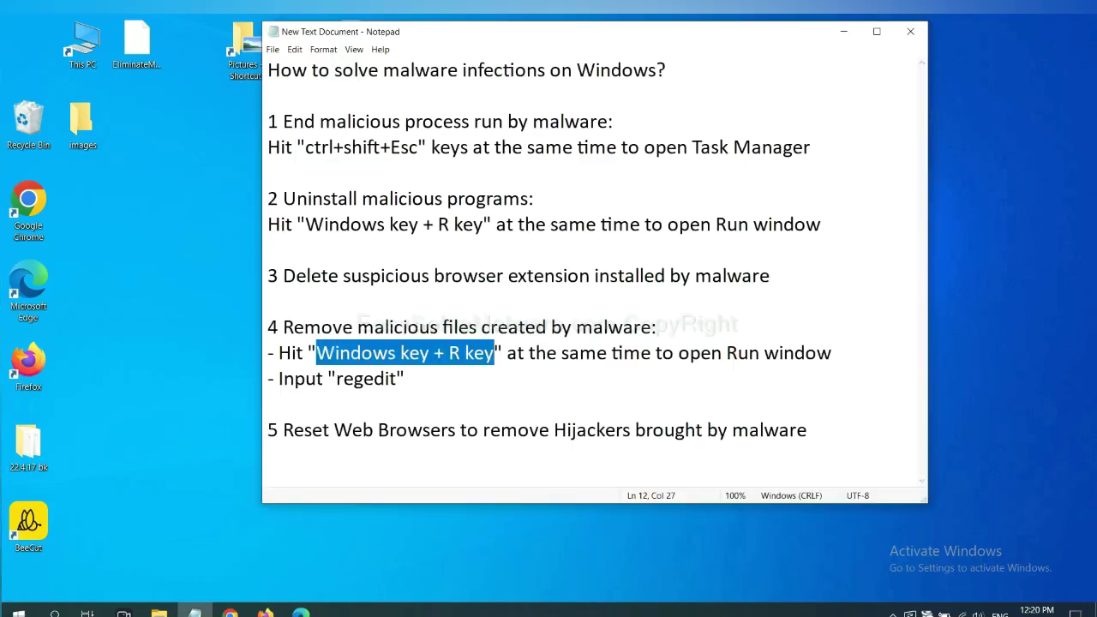
Step: Review step 4 of the Notepad notes, then run regedit from the Win+R window
{"action": "left_click", "coordinate": [746, 351]}
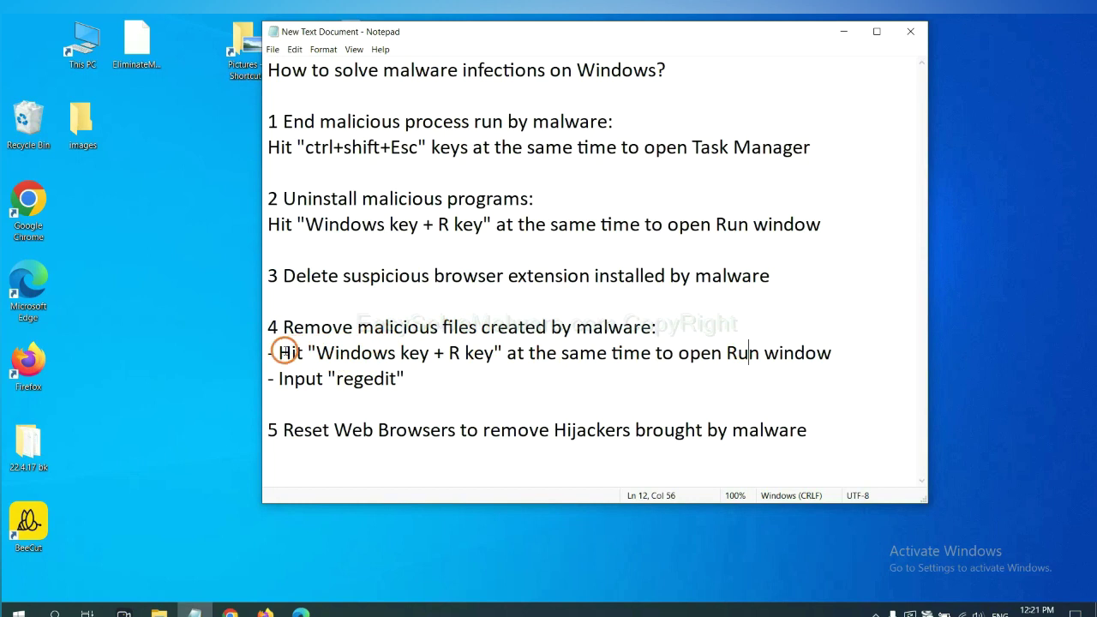
{"action": "left_click_drag", "start_coordinate": [279, 352], "coordinate": [633, 364]}
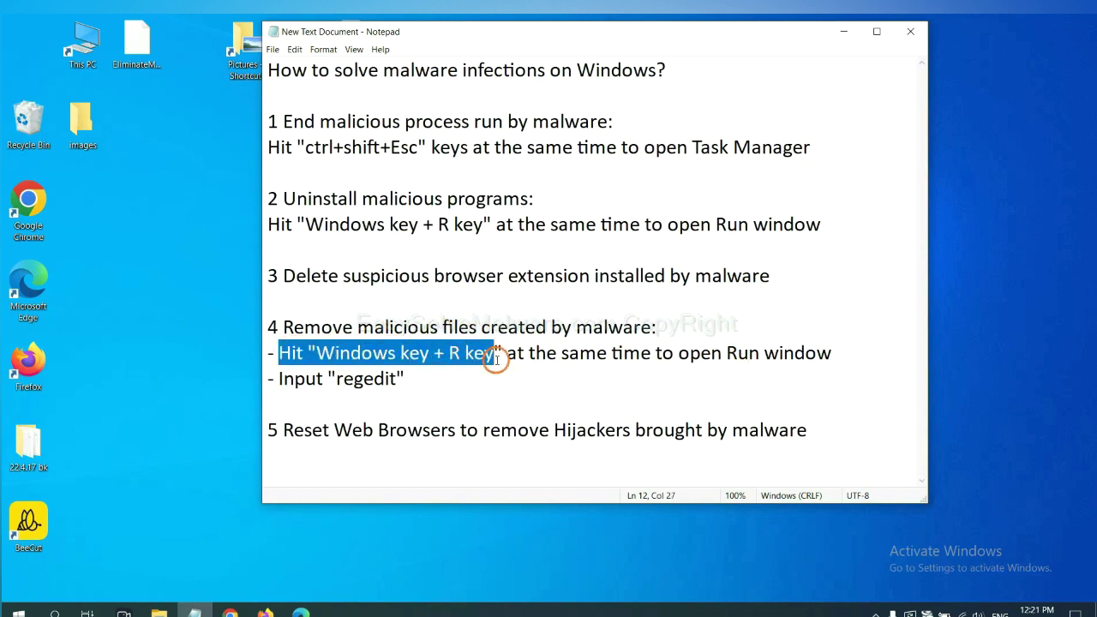
{"action": "left_click", "coordinate": [633, 364]}
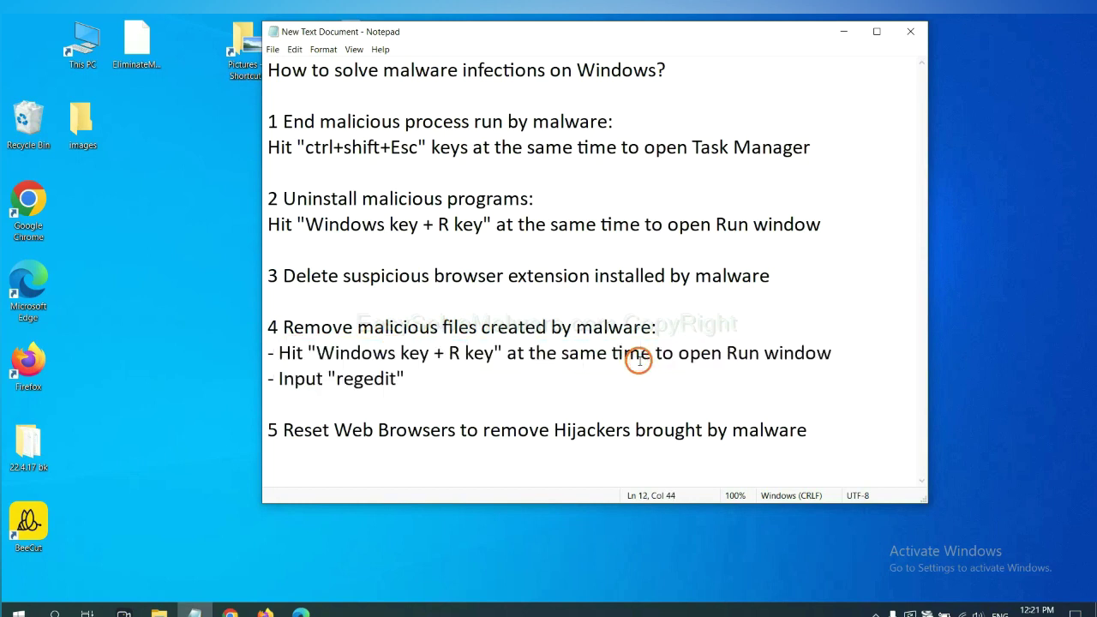
{"action": "key", "text": "super+r"}
{"action": "left_click_drag", "start_coordinate": [210, 450], "coordinate": [881, 240]}
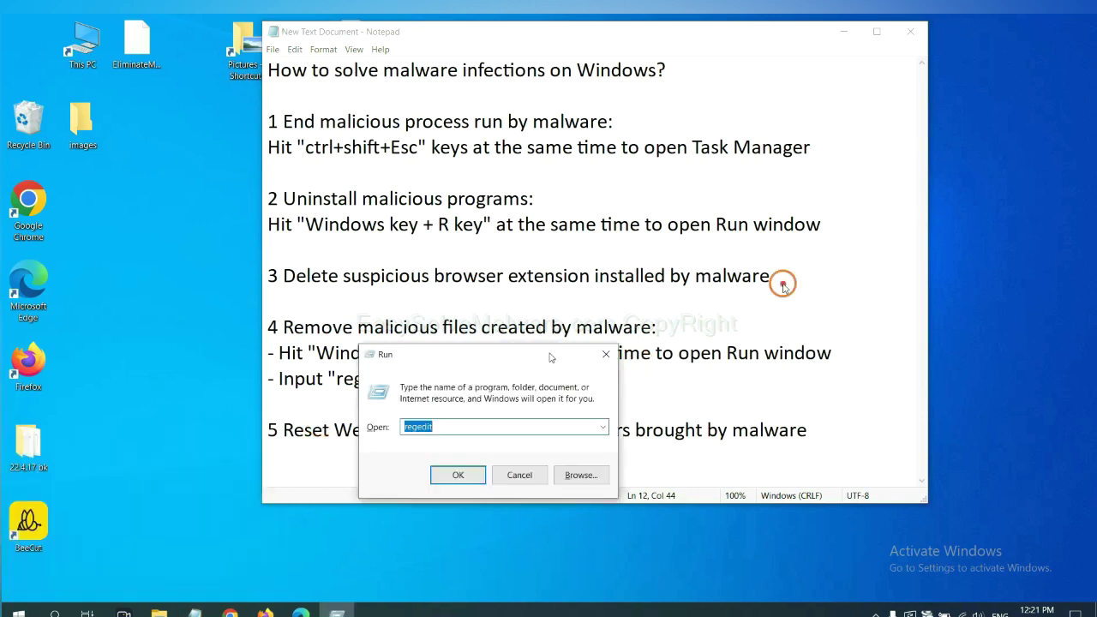
{"action": "left_click", "coordinate": [812, 310]}
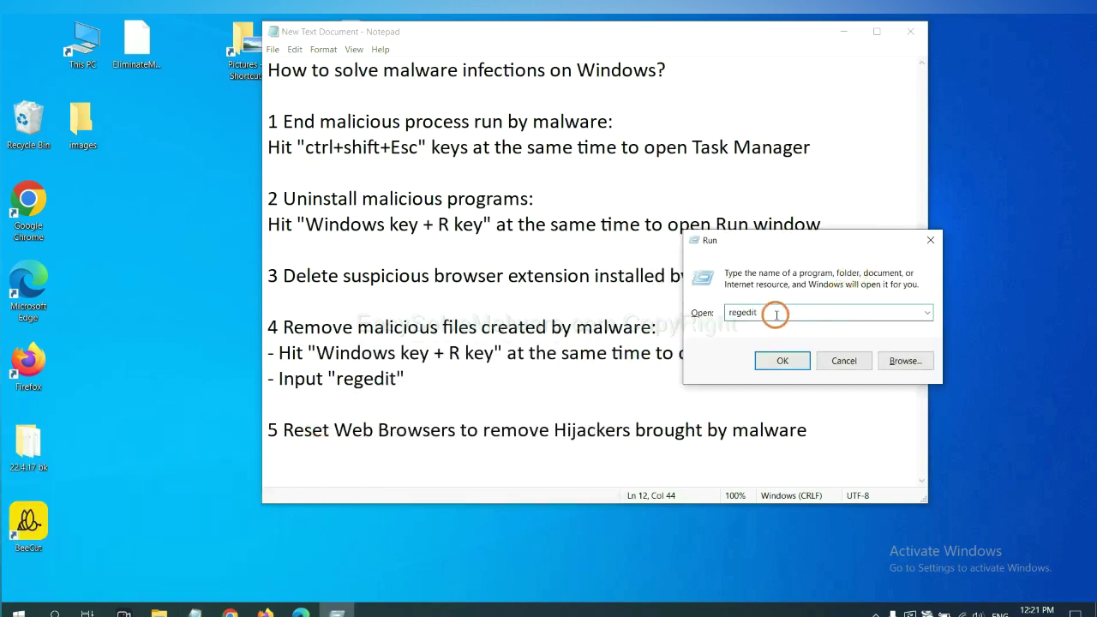
{"action": "left_click", "coordinate": [783, 360]}
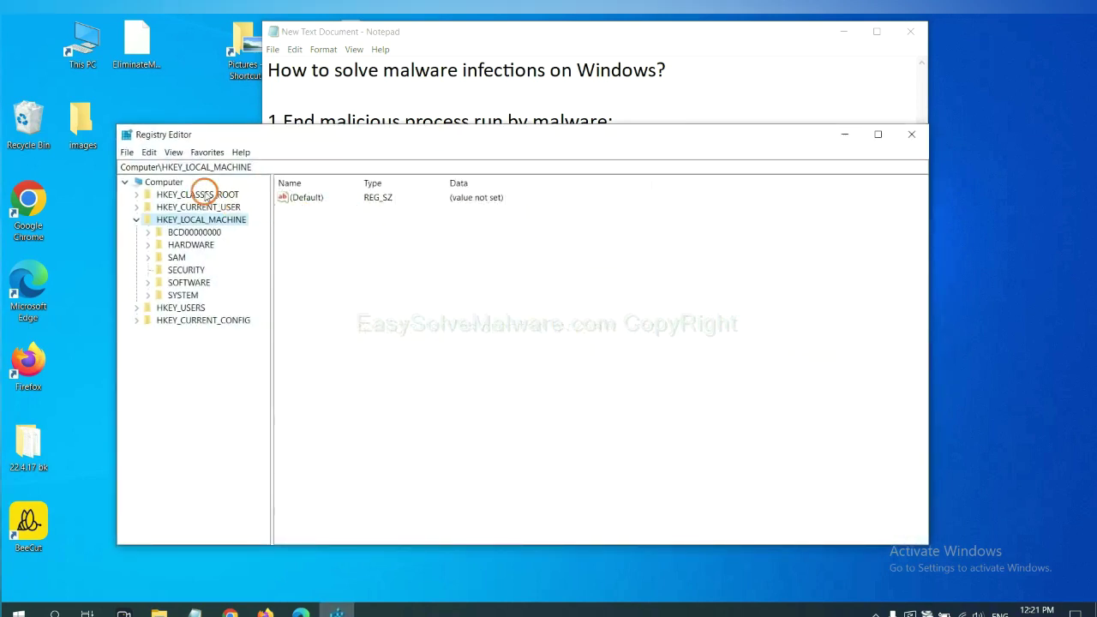
Step: Search the registry for 'beecut' using Edit > Find
{"action": "left_click", "coordinate": [150, 152]}
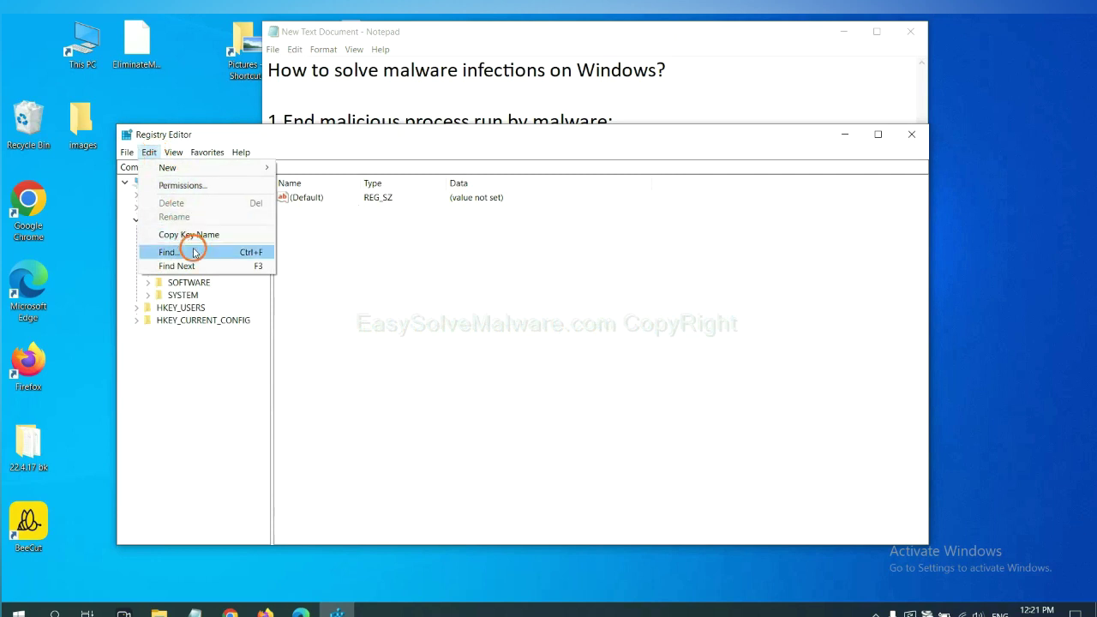
{"action": "left_click", "coordinate": [195, 253]}
{"action": "left_click_drag", "start_coordinate": [311, 195], "coordinate": [420, 224]}
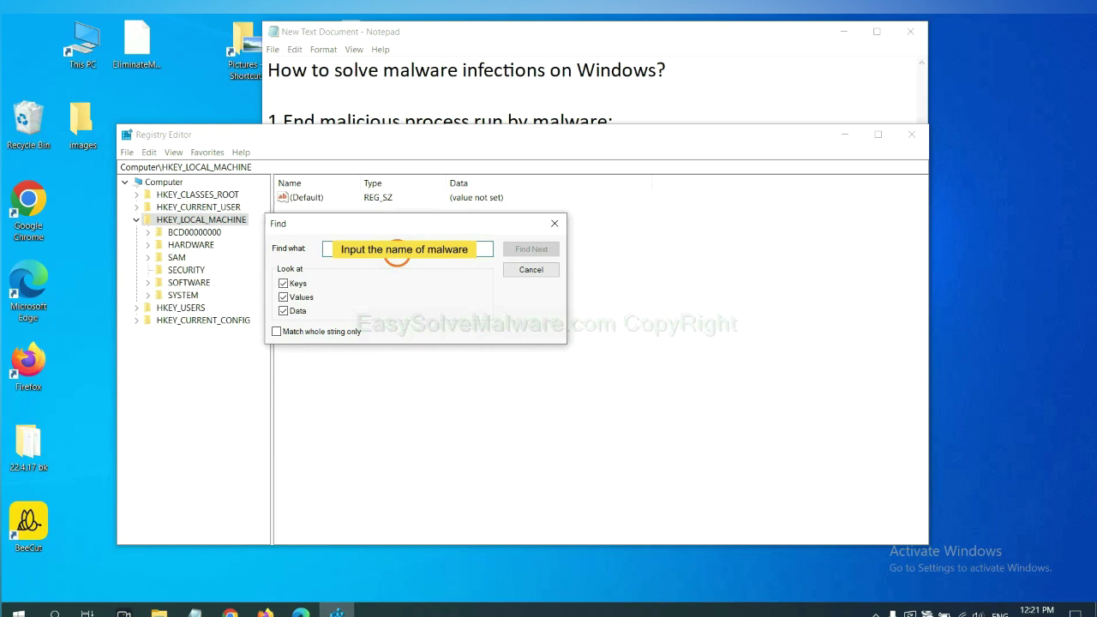
{"action": "type", "text": "beecut"}
{"action": "left_click", "coordinate": [530, 250]}
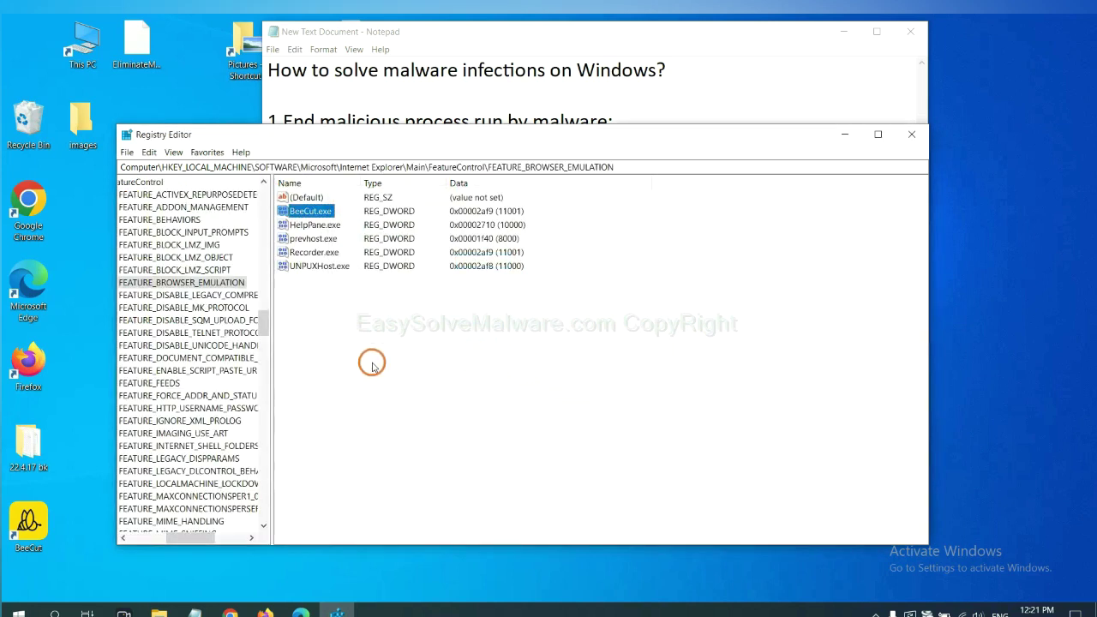
Step: Scroll the registry tree and open the FEATURE_BROWSER_EMULATION key's context menu
{"action": "left_click_drag", "start_coordinate": [187, 540], "coordinate": [182, 535]}
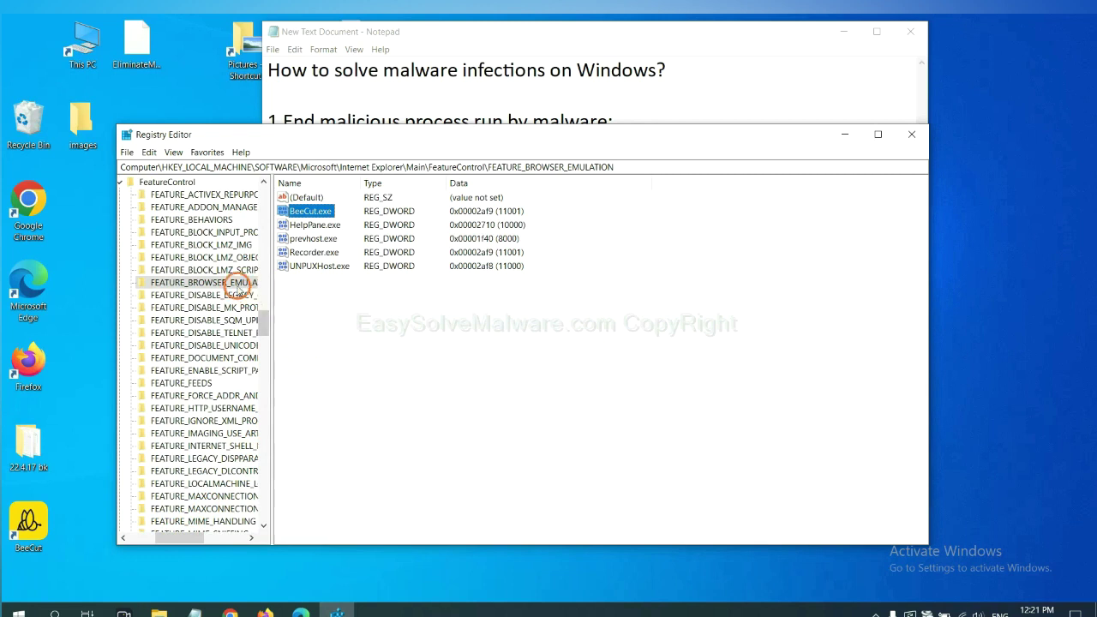
{"action": "right_click", "coordinate": [224, 283]}
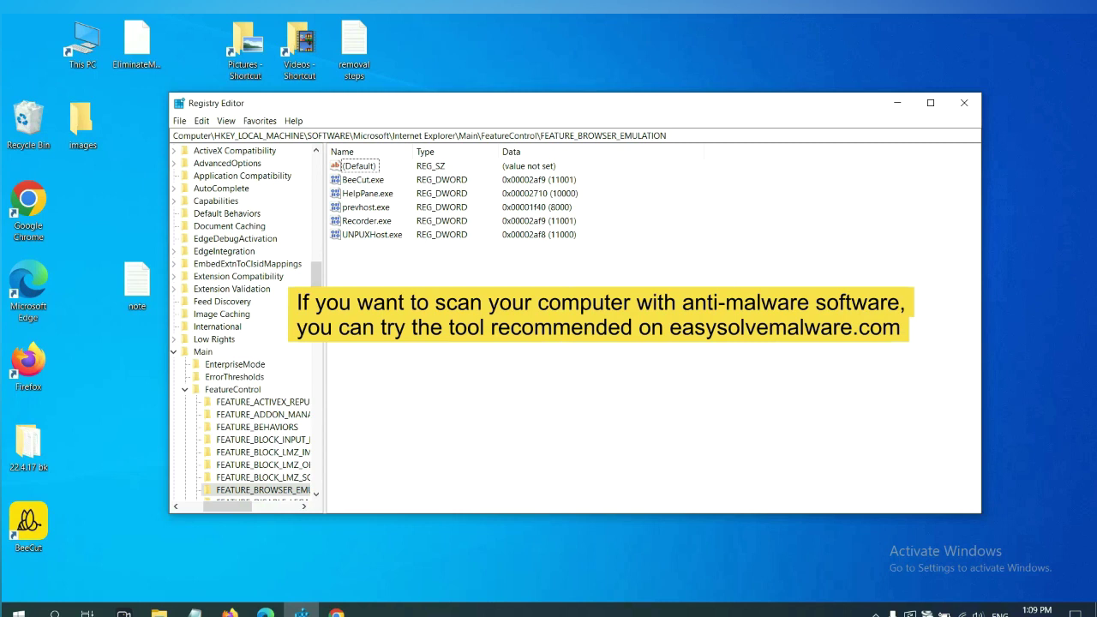
Step: Scroll through the EasySolveMalware.com guide's Quick Menu of Windows and Mac removal steps
{"action": "left_click", "coordinate": [337, 612]}
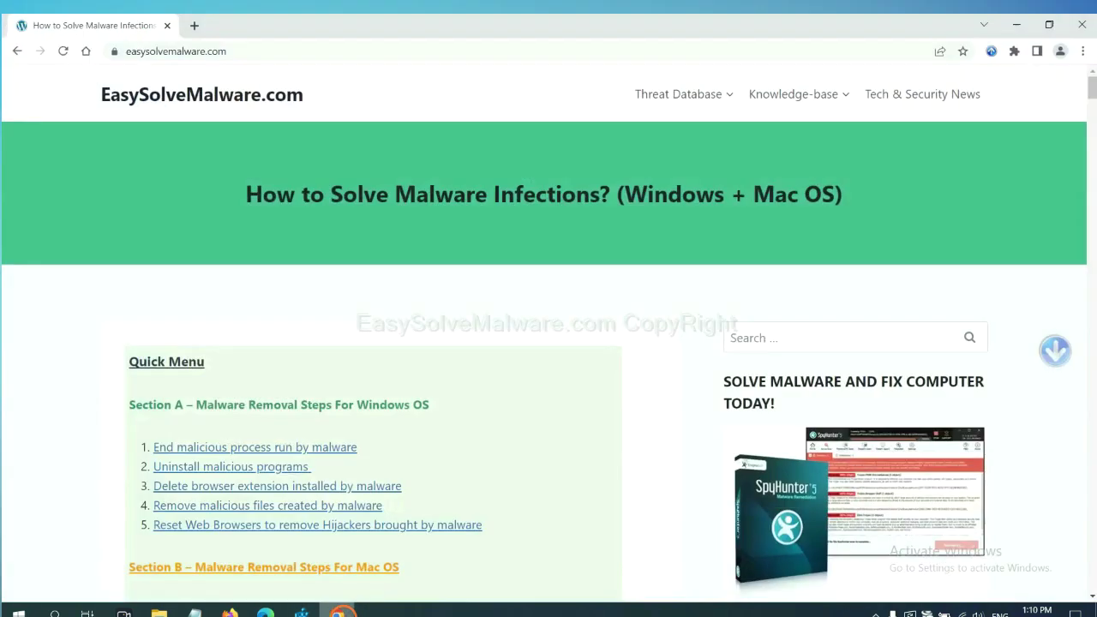
{"action": "scroll", "coordinate": [797, 391], "scroll_direction": "down", "scroll_amount": 1}
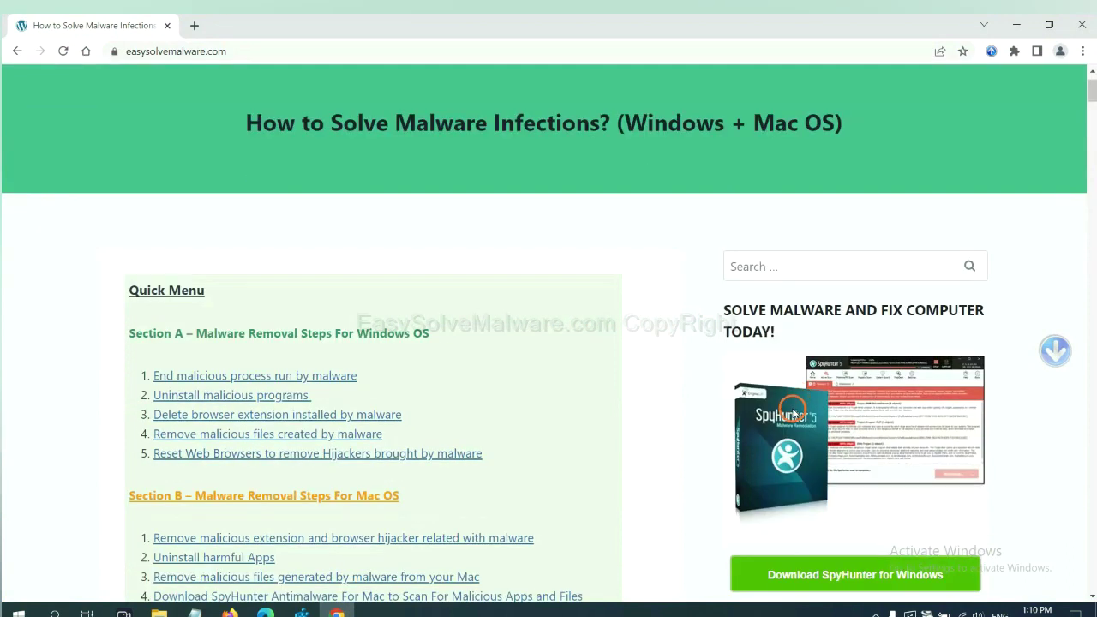
{"action": "scroll", "coordinate": [793, 414], "scroll_direction": "up", "scroll_amount": 1}
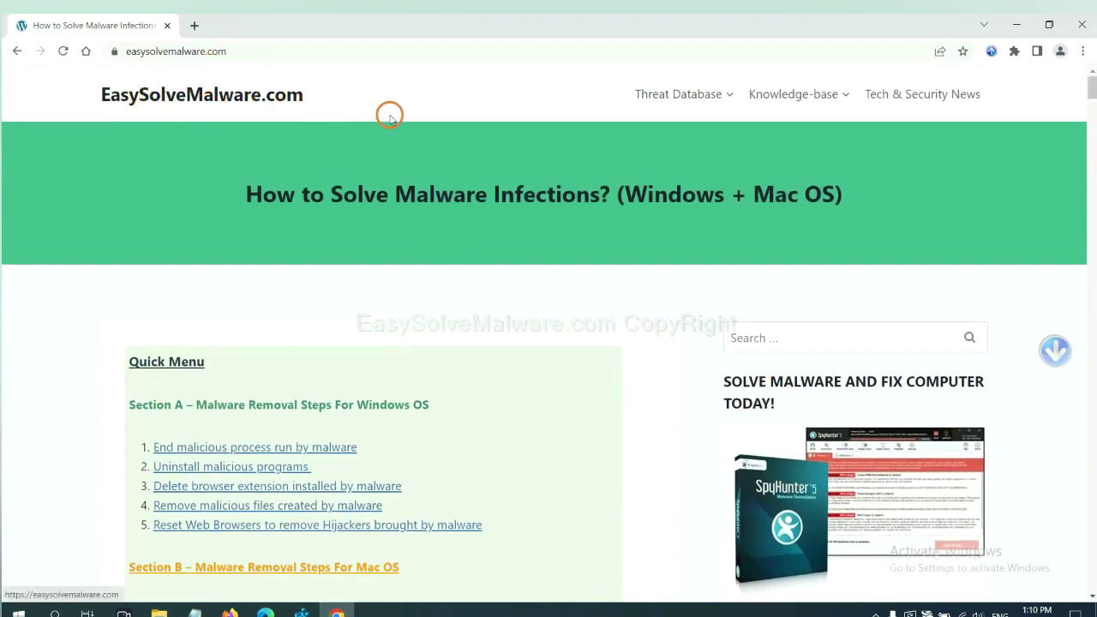
{"action": "scroll", "coordinate": [899, 415], "scroll_direction": "down", "scroll_amount": 2}
{"action": "scroll", "coordinate": [891, 390], "scroll_direction": "down", "scroll_amount": 1}
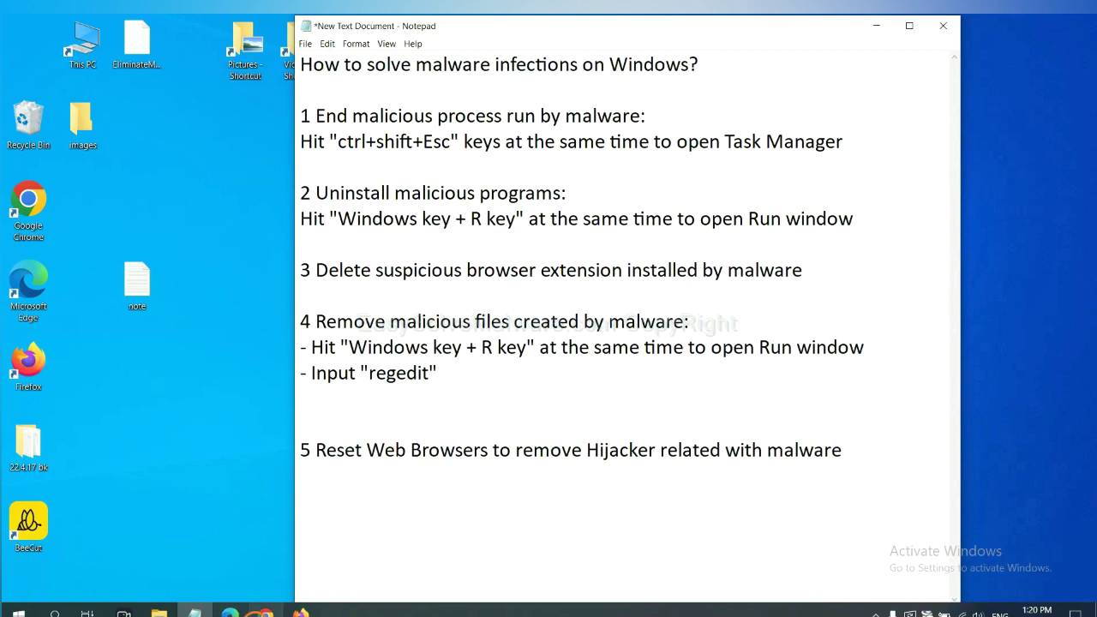
Step: Search Chrome settings for 'reset' and bring up the restore-original-defaults confirmation
{"action": "left_click", "coordinate": [263, 612]}
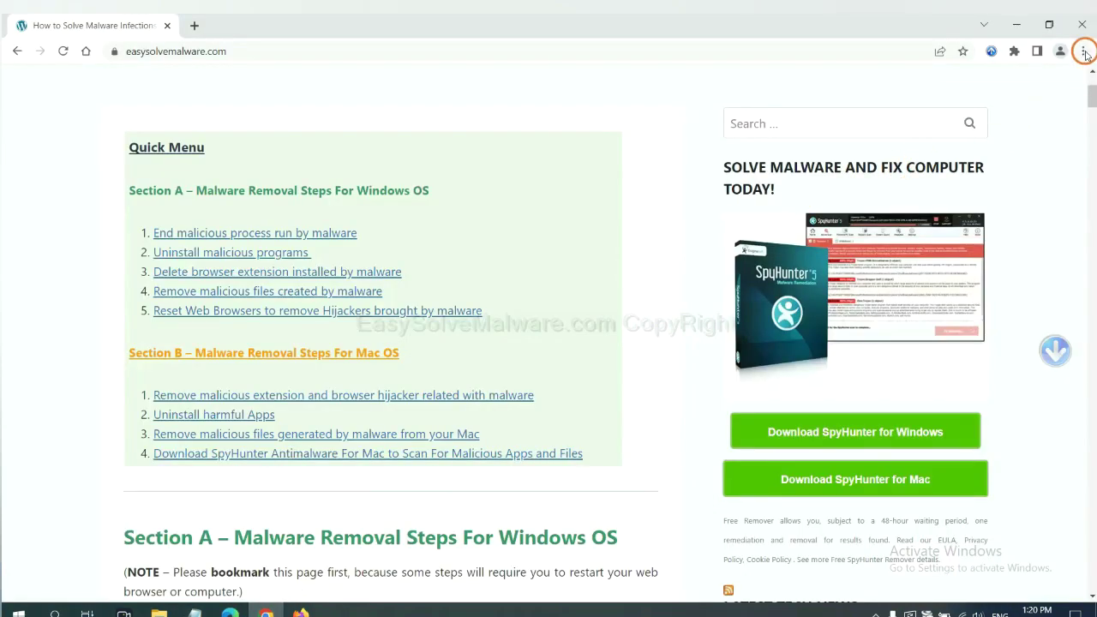
{"action": "left_click", "coordinate": [1084, 53]}
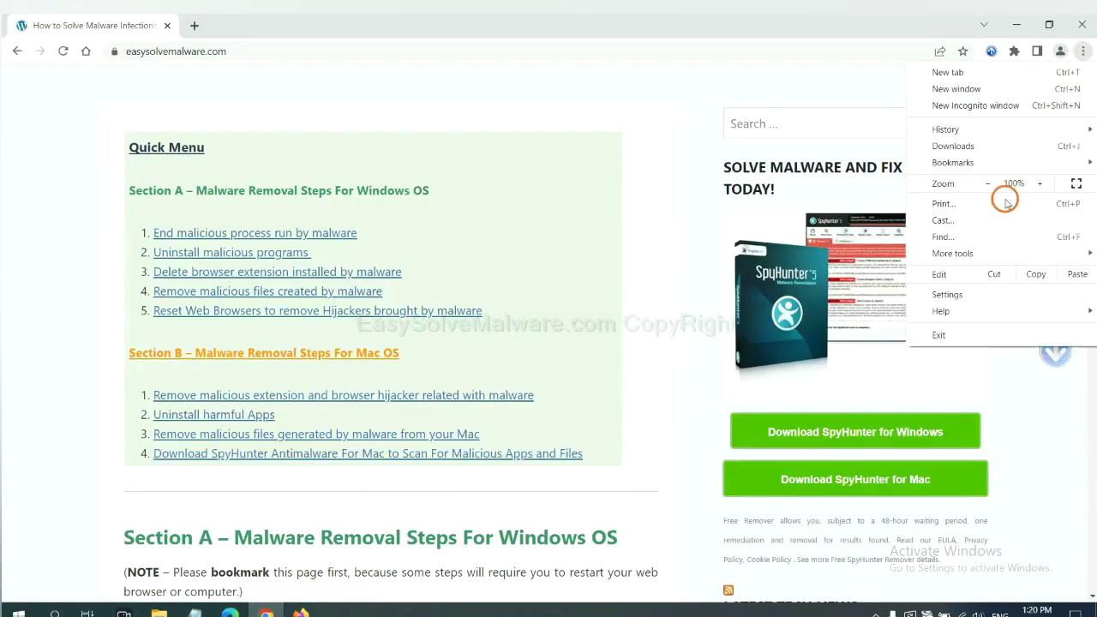
{"action": "left_click", "coordinate": [961, 292]}
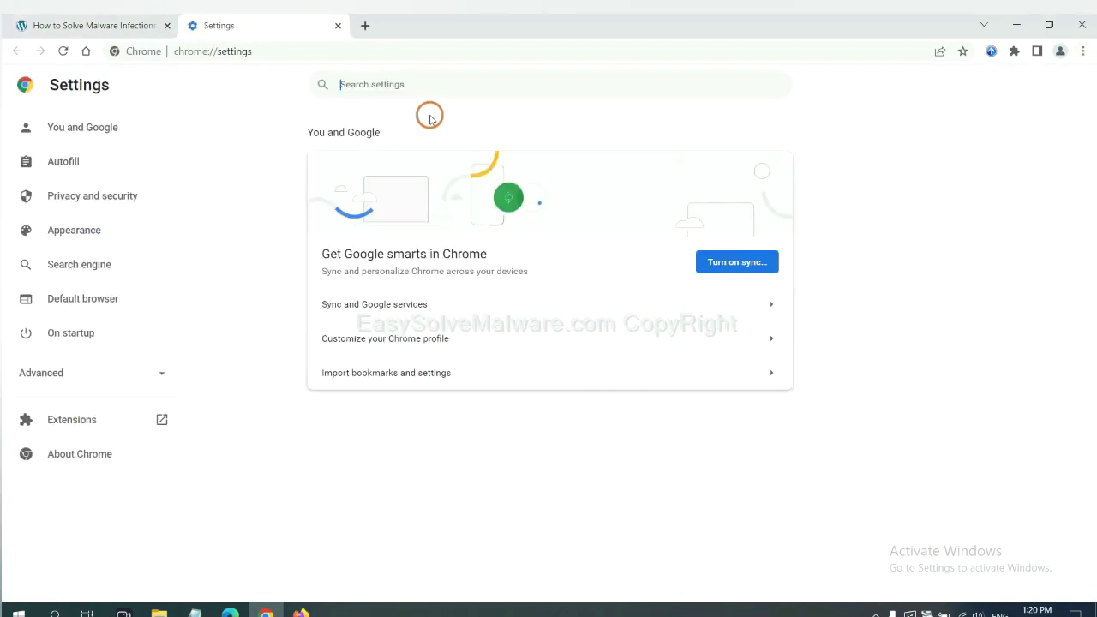
{"action": "left_click", "coordinate": [427, 93]}
{"action": "type", "text": "reset"}
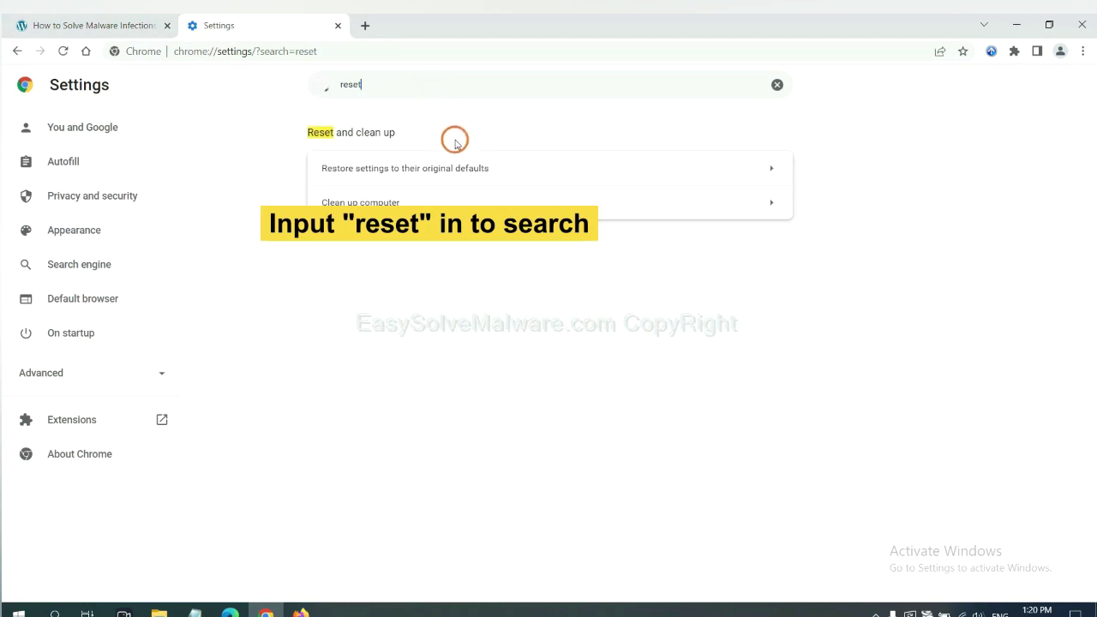
{"action": "left_click", "coordinate": [474, 169]}
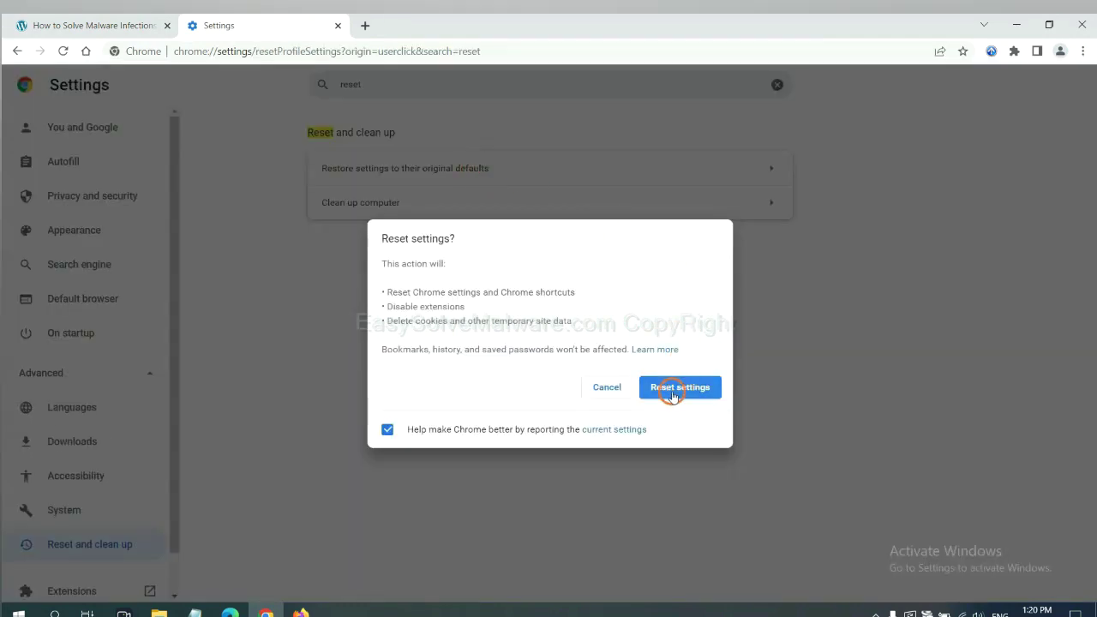
{"action": "left_click", "coordinate": [301, 612]}
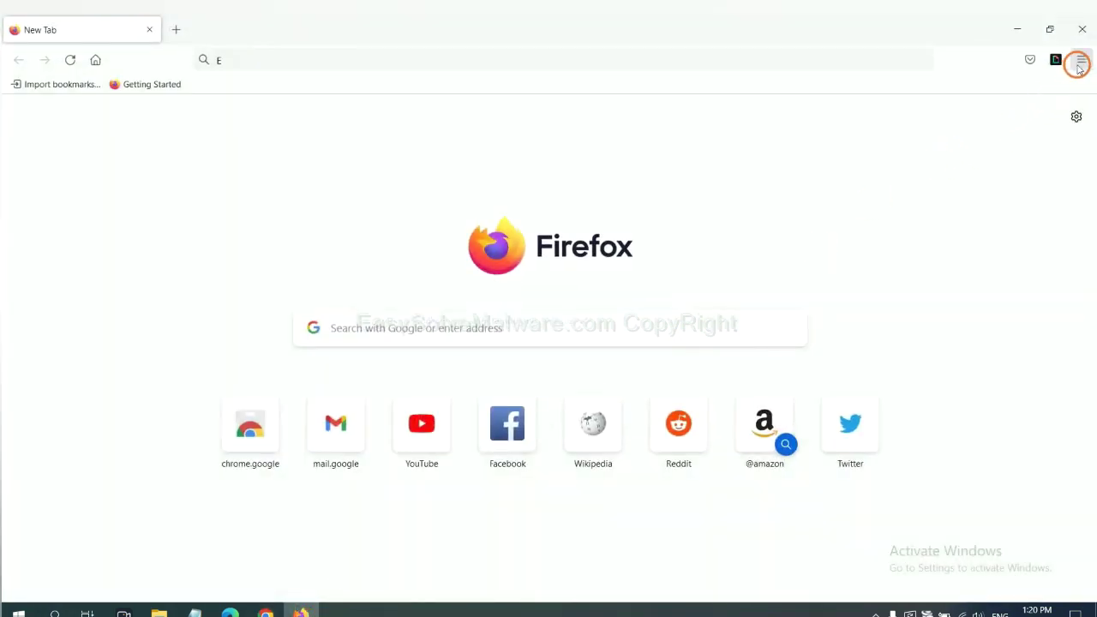
Step: Open Firefox's Troubleshooting Information page from Help and start Refresh Firefox
{"action": "left_click", "coordinate": [1081, 61]}
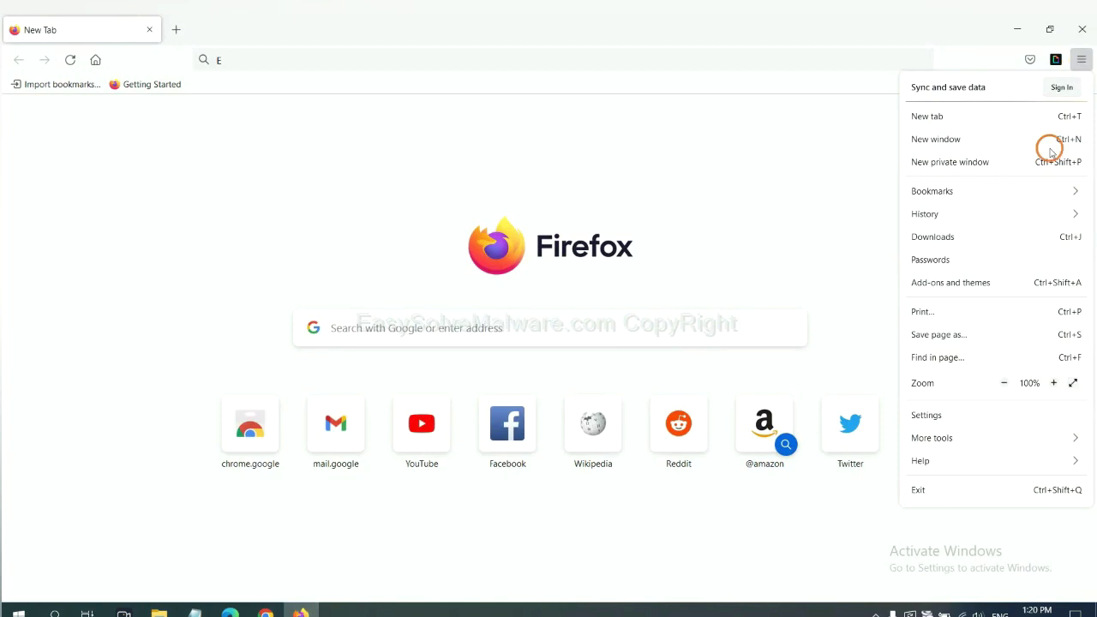
{"action": "left_click", "coordinate": [943, 459]}
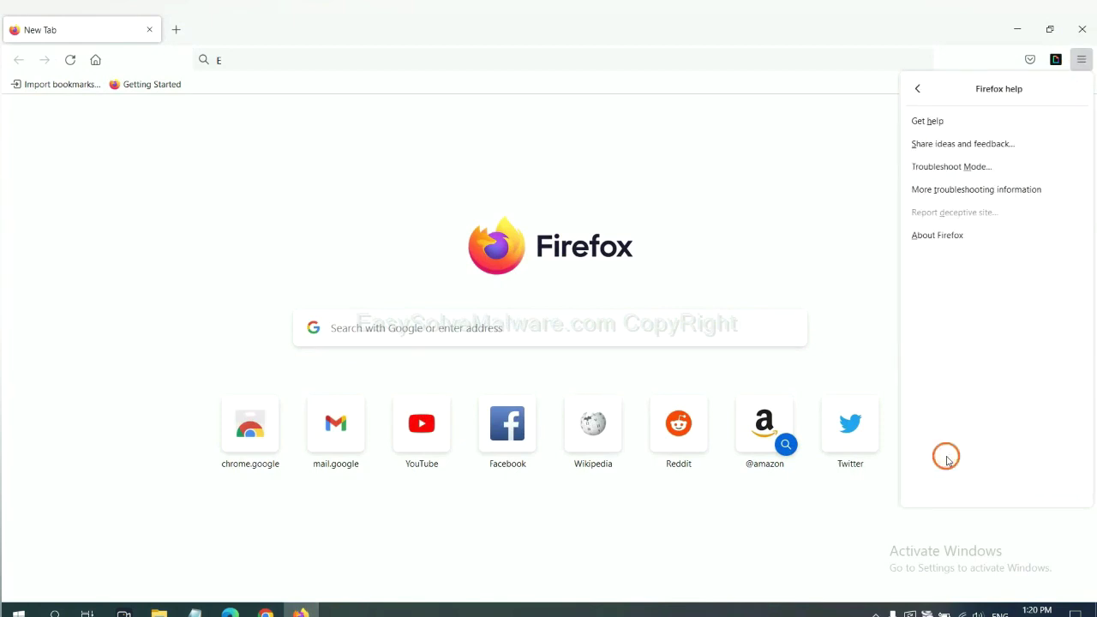
{"action": "left_click", "coordinate": [964, 191]}
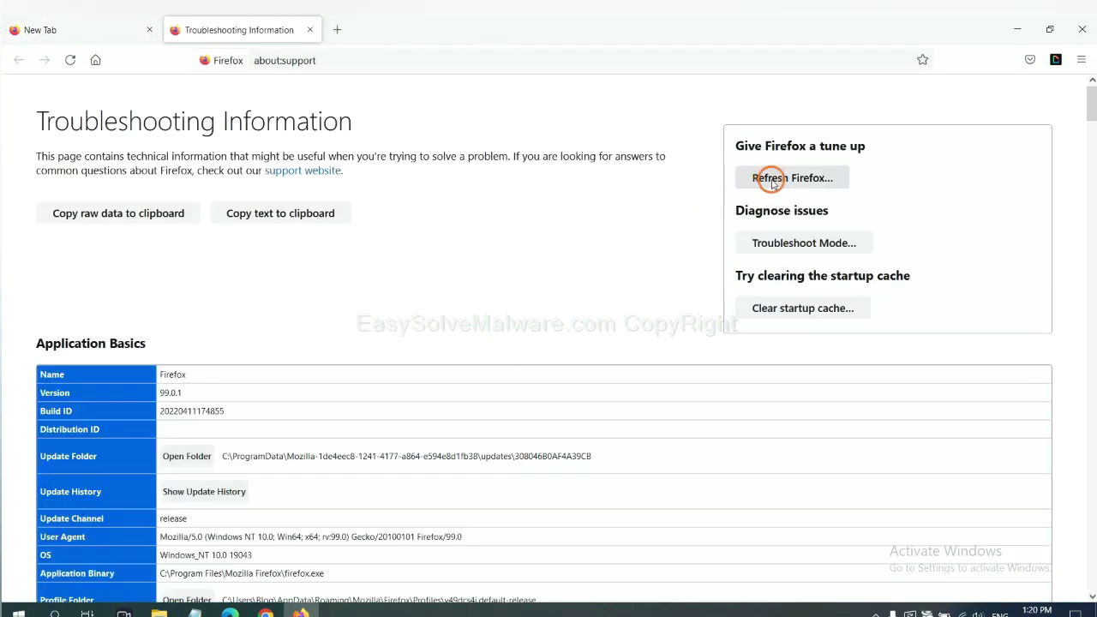
{"action": "left_click", "coordinate": [772, 180]}
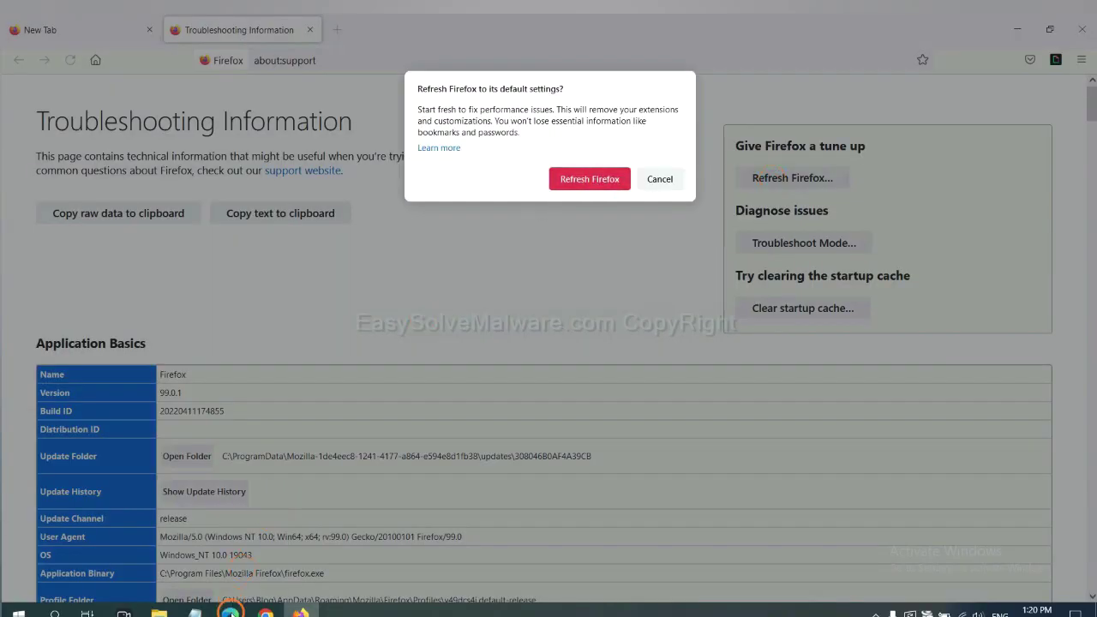
{"action": "left_click", "coordinate": [229, 611]}
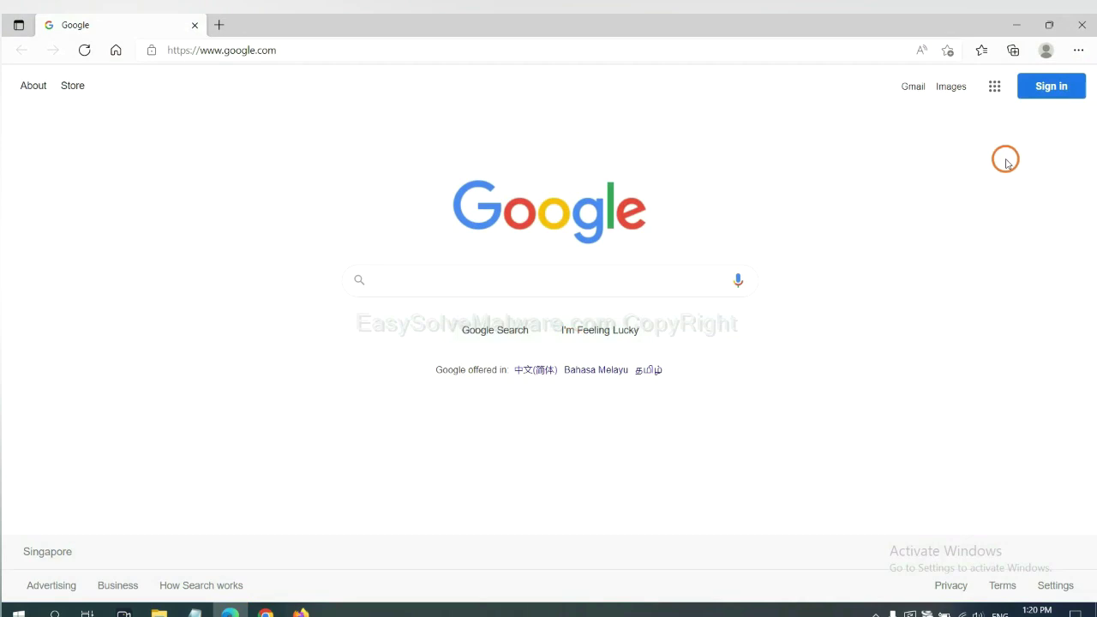
Step: Search Edge settings for 'reset' and confirm restoring settings to their default values
{"action": "left_click", "coordinate": [1077, 50]}
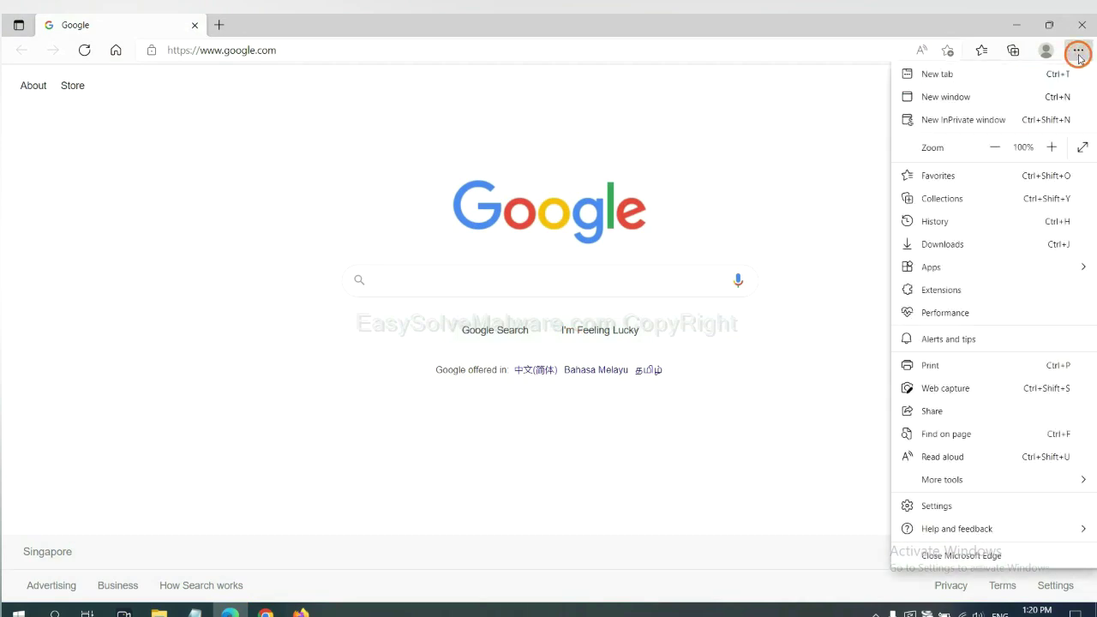
{"action": "left_click", "coordinate": [947, 507]}
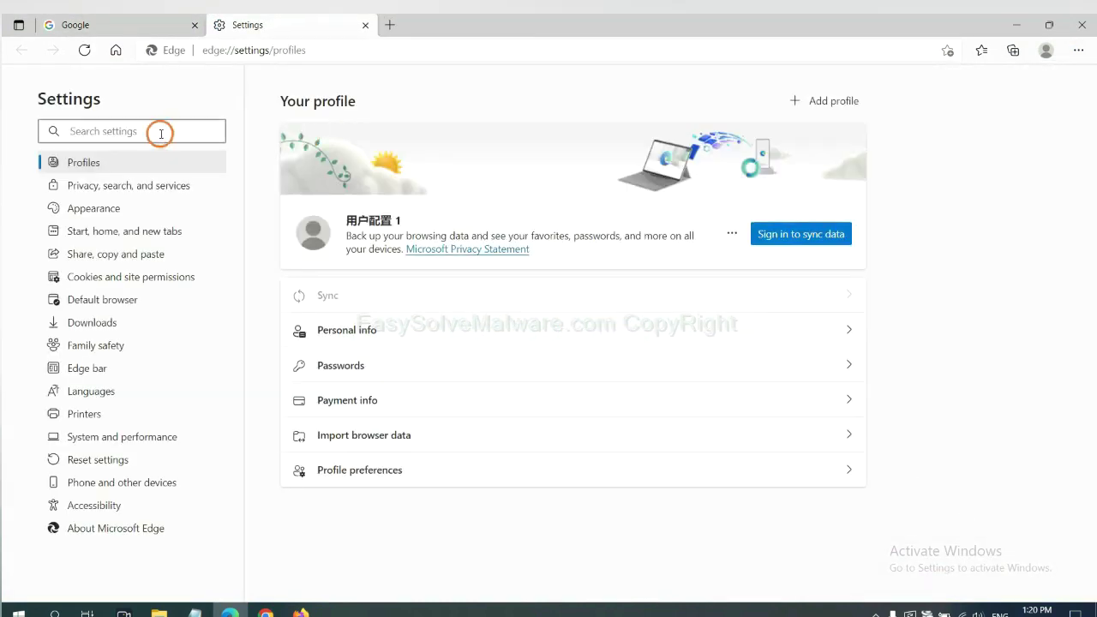
{"action": "type", "text": "re"}
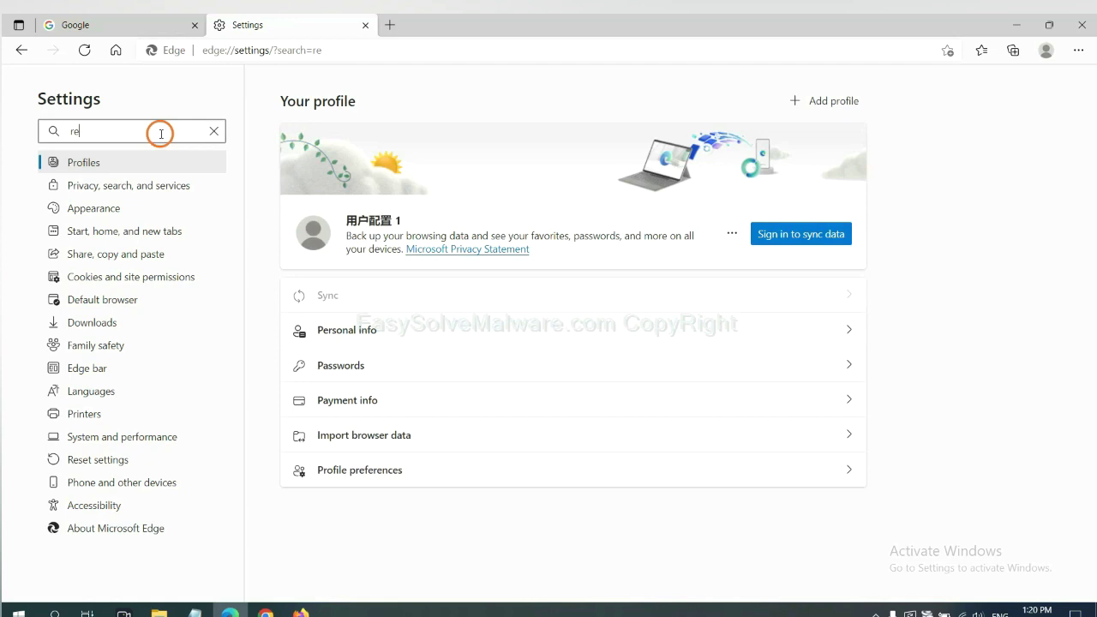
{"action": "type", "text": "set"}
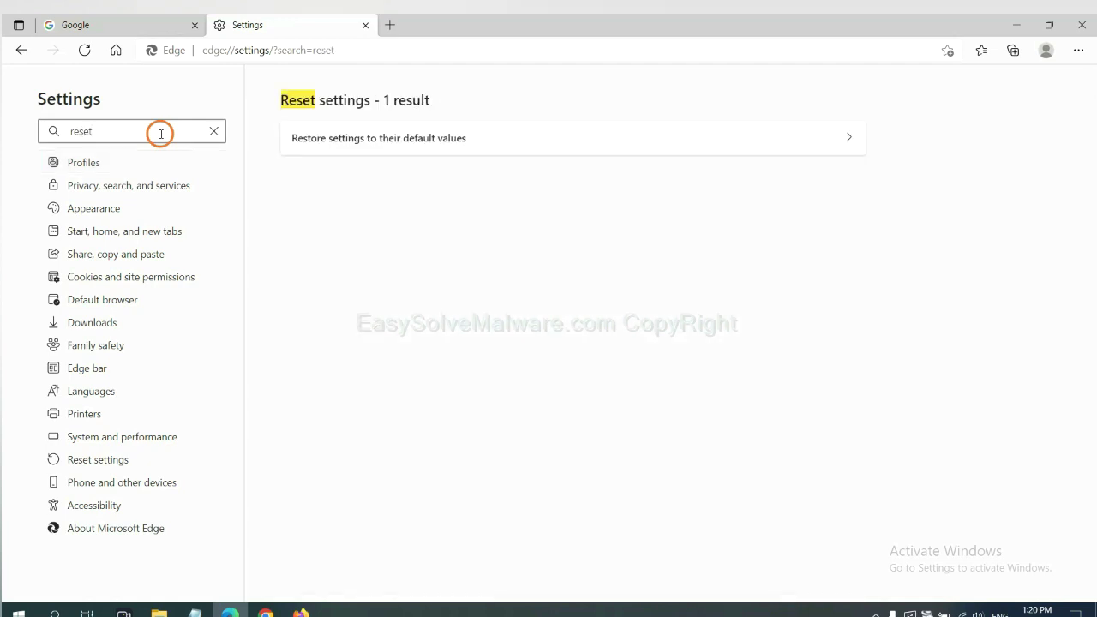
{"action": "left_click", "coordinate": [386, 137]}
{"action": "left_click", "coordinate": [450, 394]}
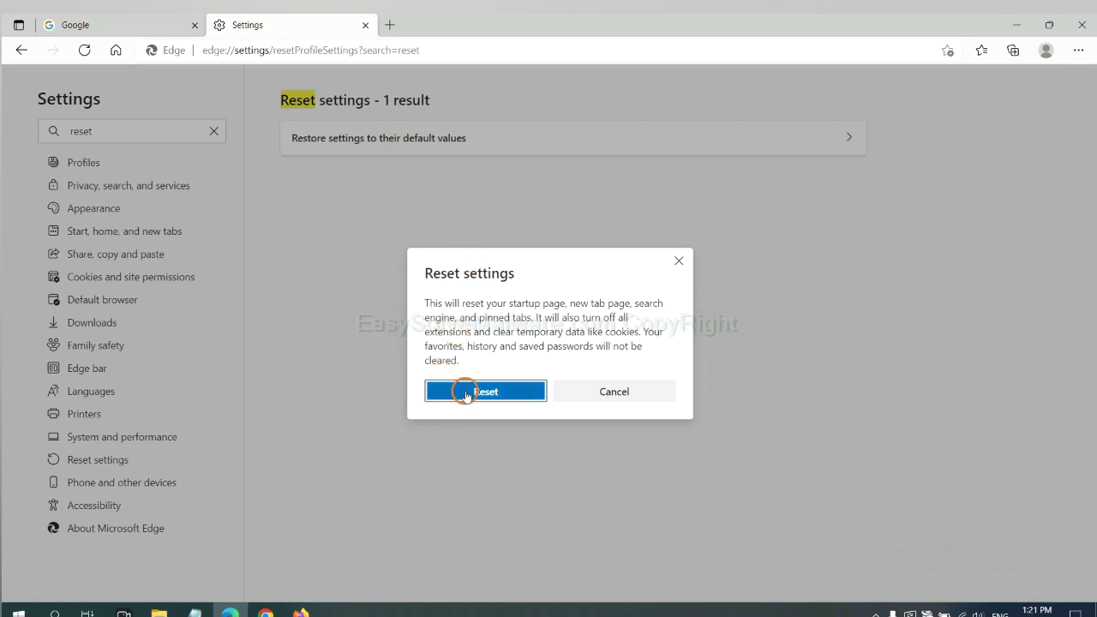